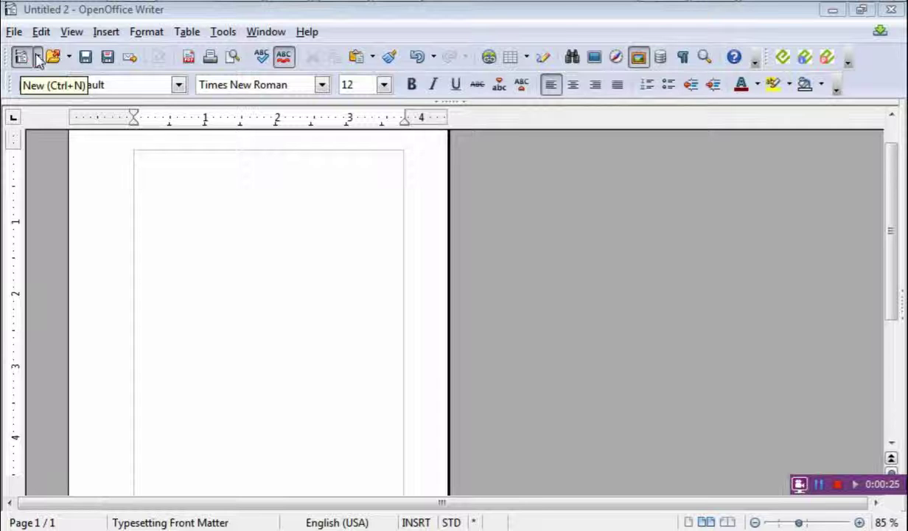
- Create a new document from the 'Novel for video' template in Templates and Documents
click(37, 58)
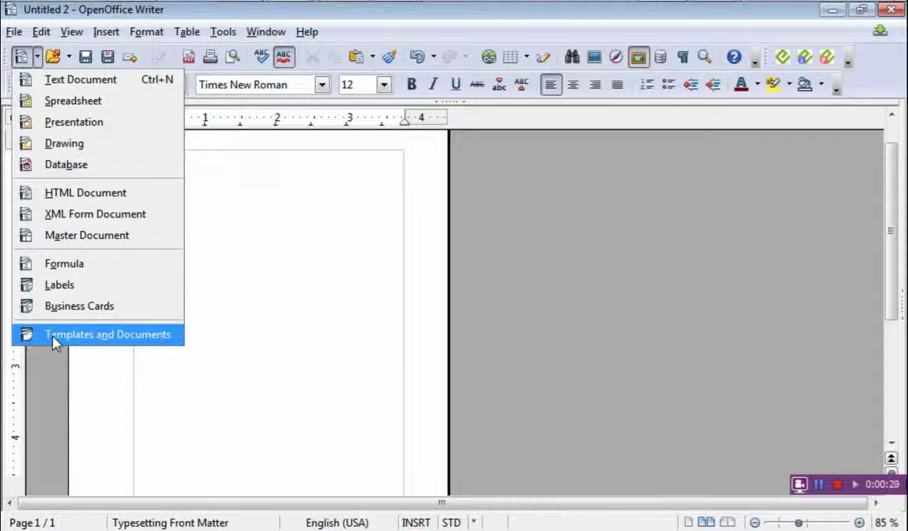
click(130, 336)
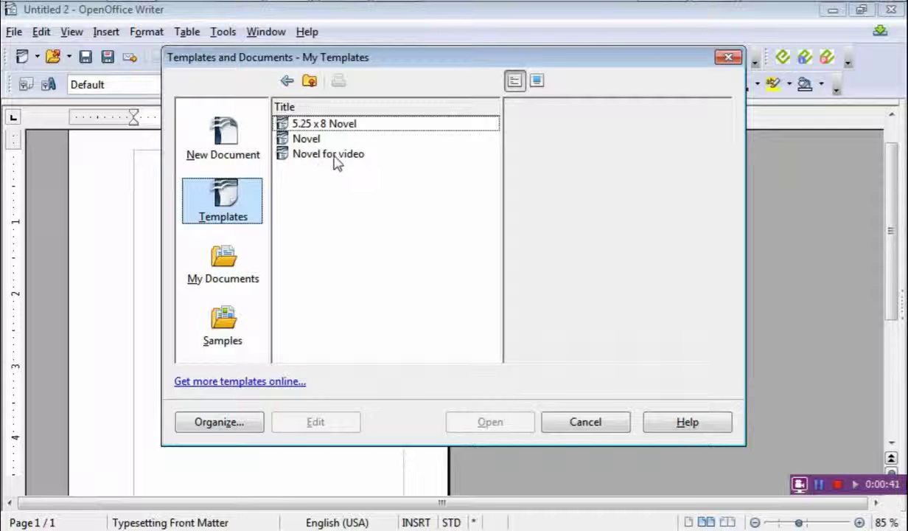
double_click(319, 155)
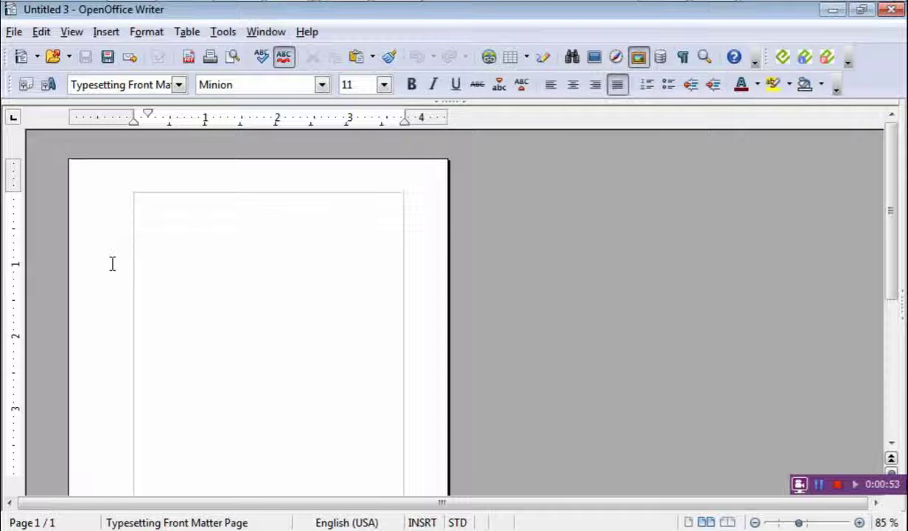
- On the blank first page, remove the first-line indent and start typing 'Blood'
click(239, 251)
key(BackSpace)
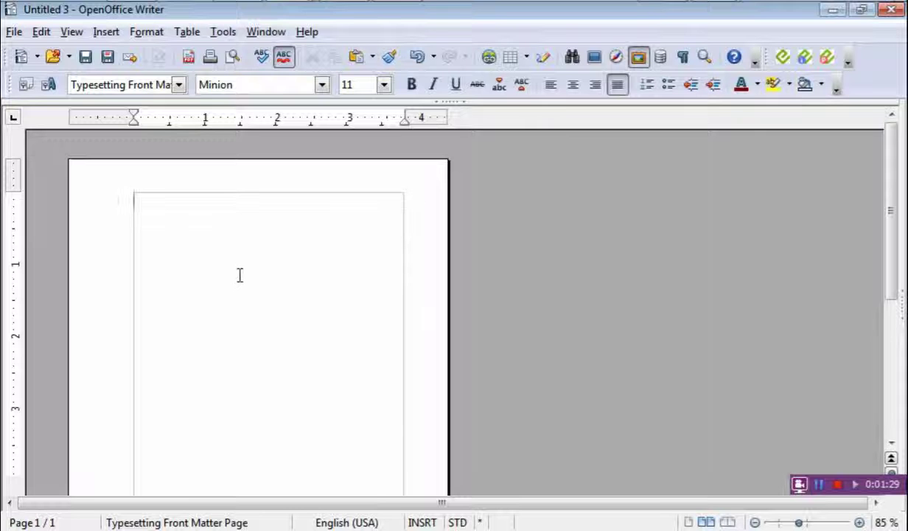
text(B)
- Finish typing the title 'Blood Wilderness' and center-align it
text(ilderness)
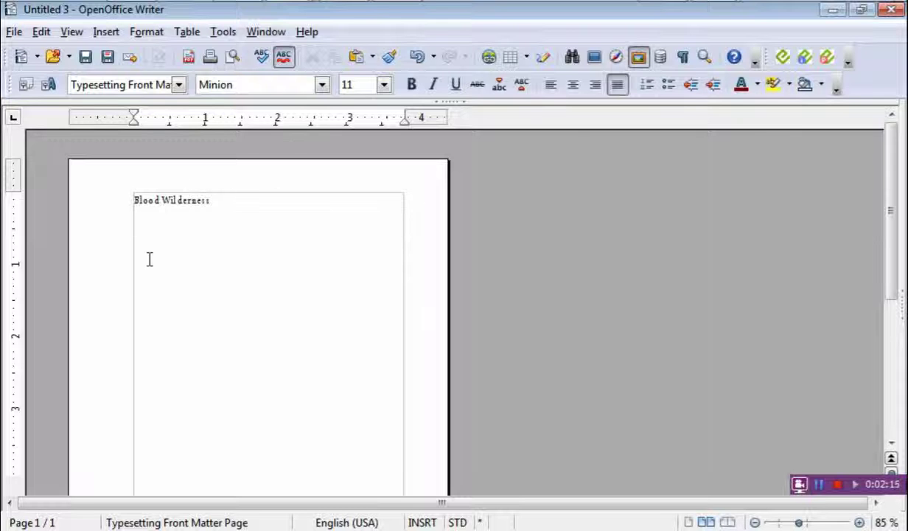
click(133, 200)
drag(133, 200, 227, 202)
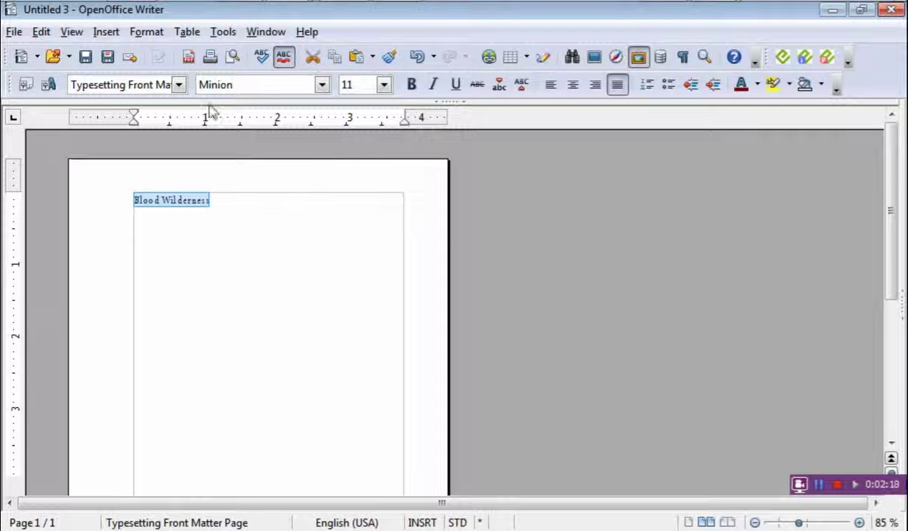
click(573, 87)
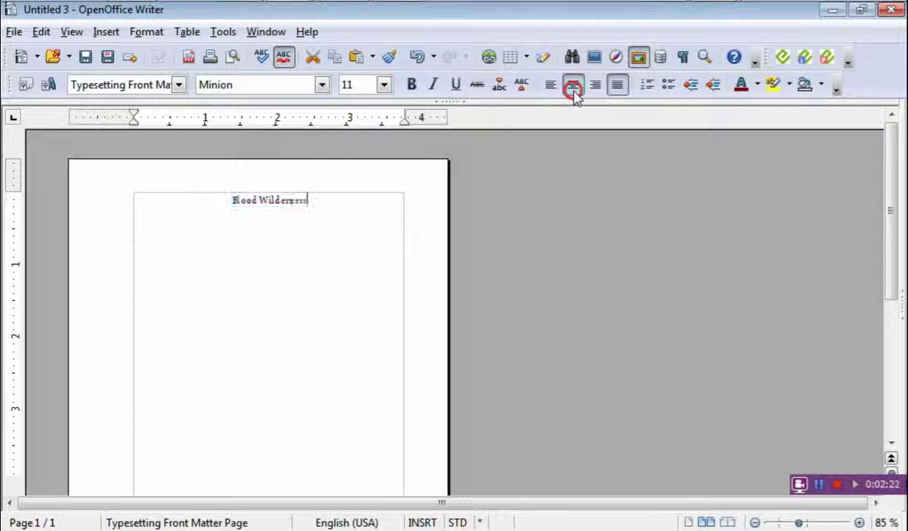
click(161, 200)
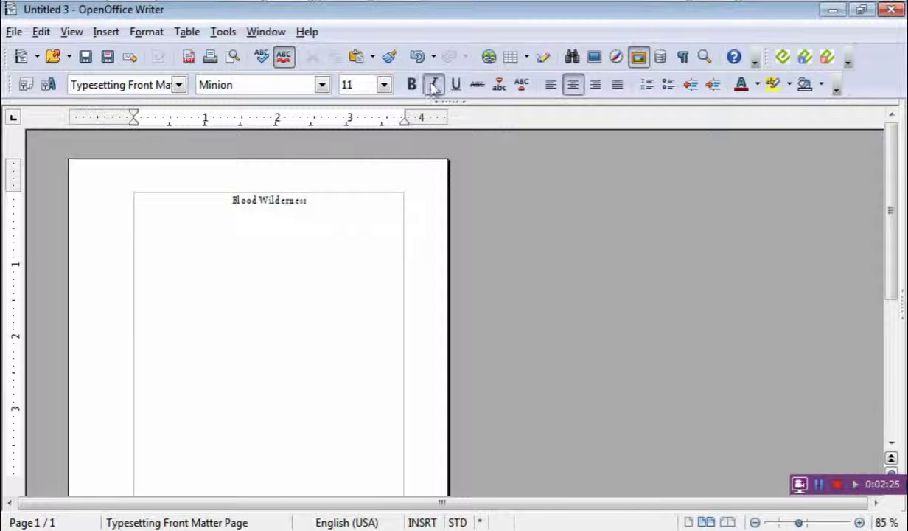
click(417, 57)
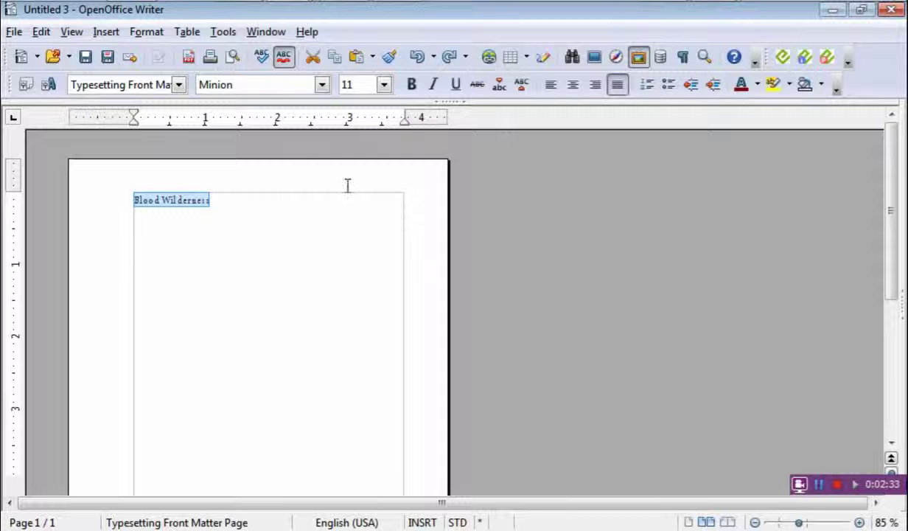
click(574, 87)
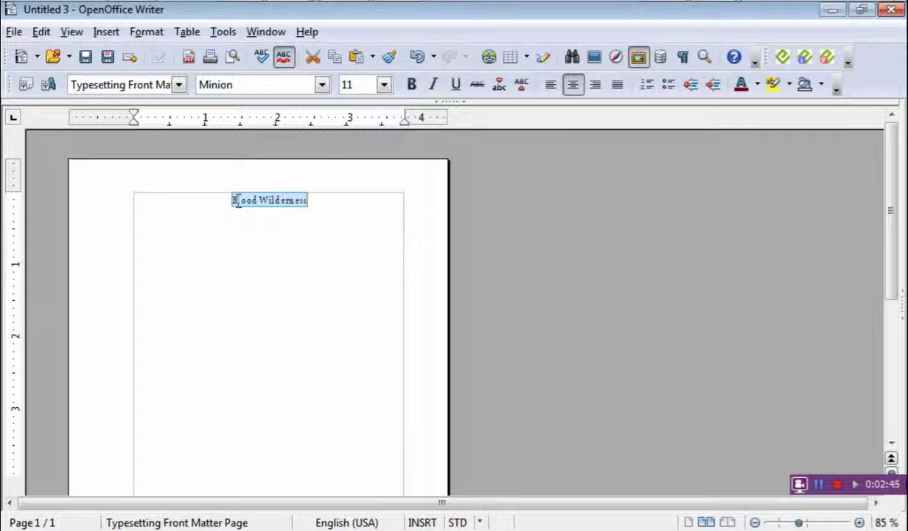
- Change the title's font to Americana BT
click(322, 84)
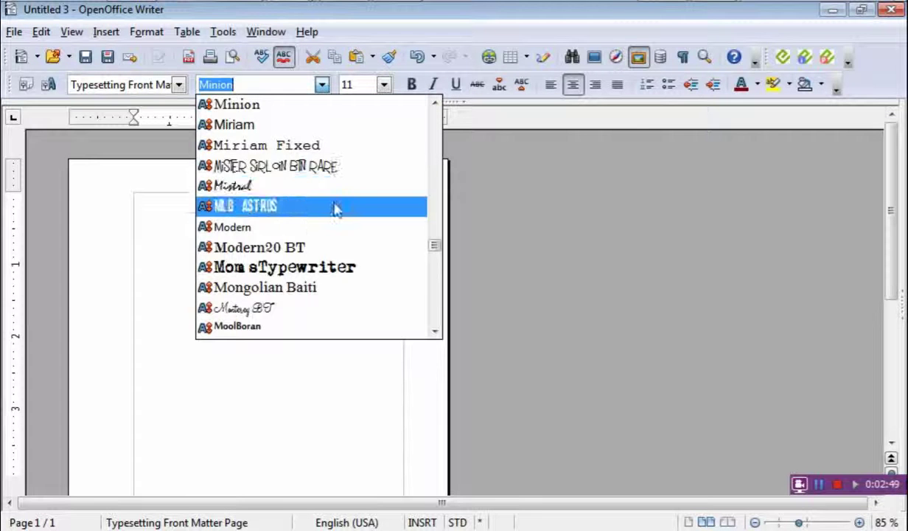
scroll(336, 208, down, 1)
scroll(336, 208, down, 3)
scroll(346, 218, down, 2)
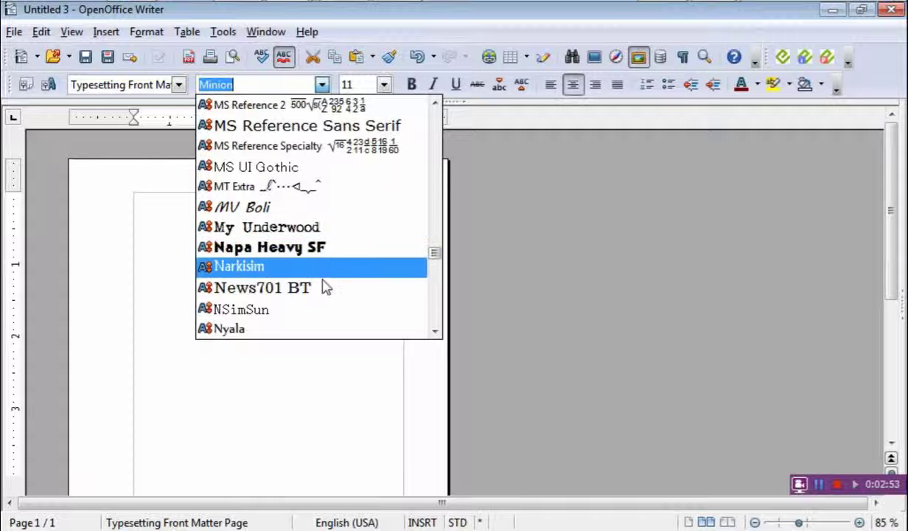
scroll(317, 289, down, 3)
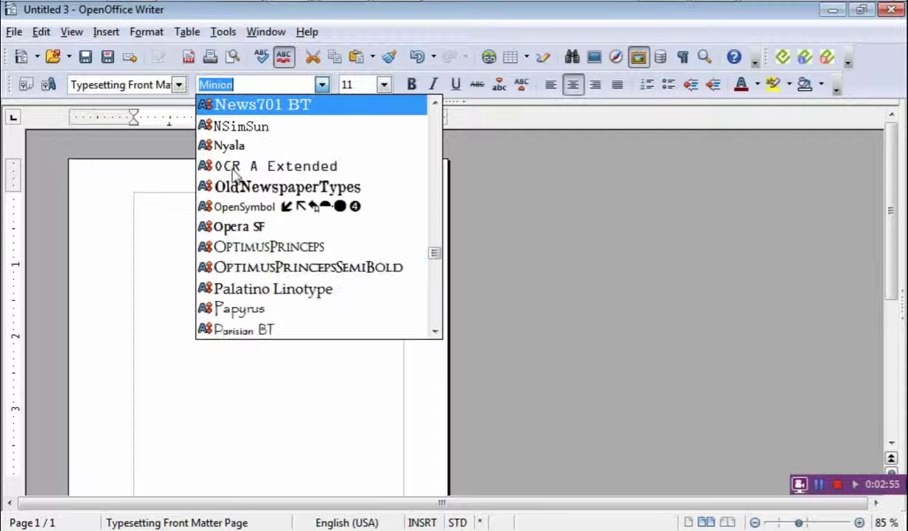
key(Return)
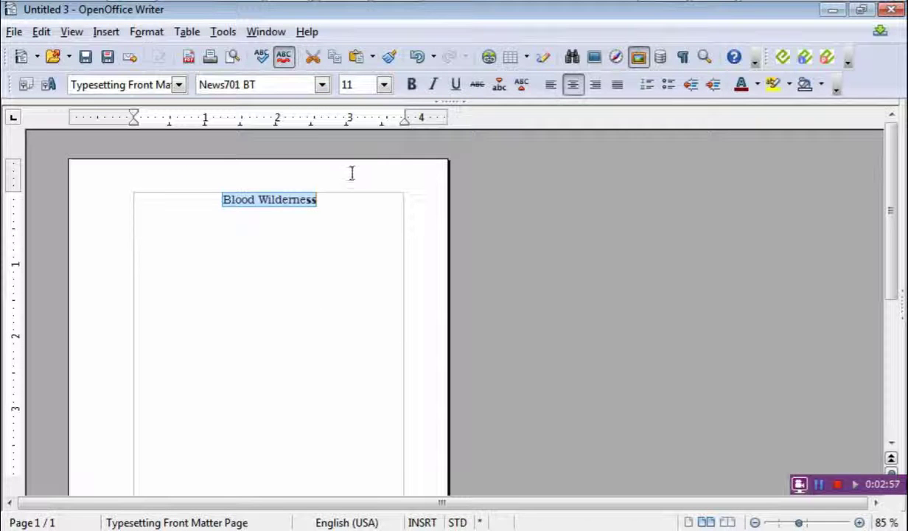
click(320, 85)
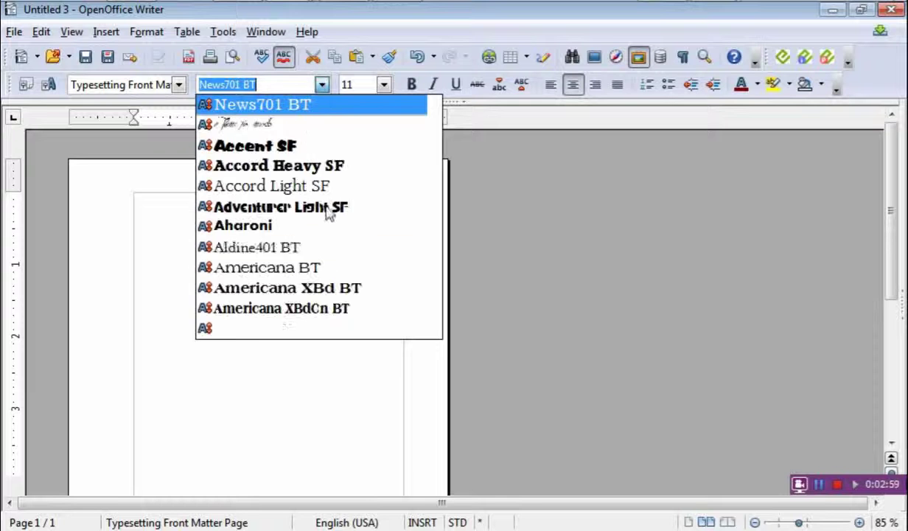
click(302, 273)
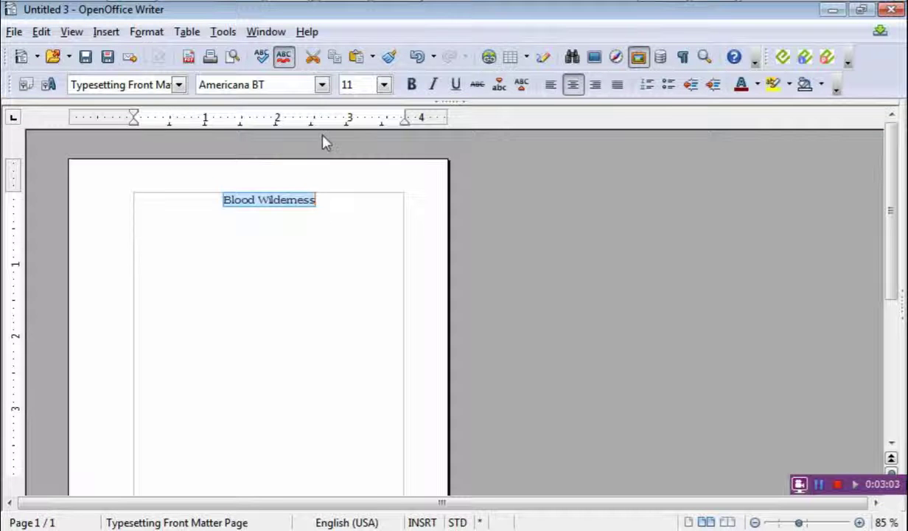
- Set the title to 26 pt and add empty lines above it to lower it
click(383, 85)
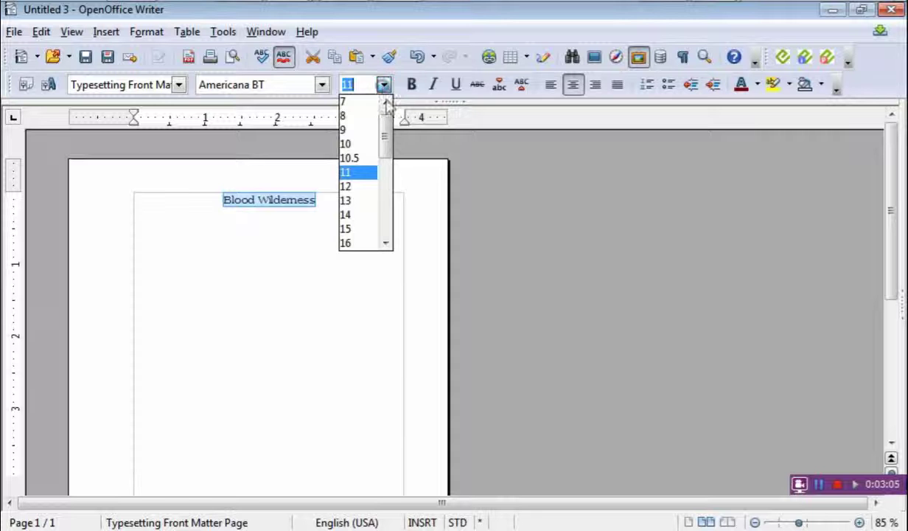
click(383, 206)
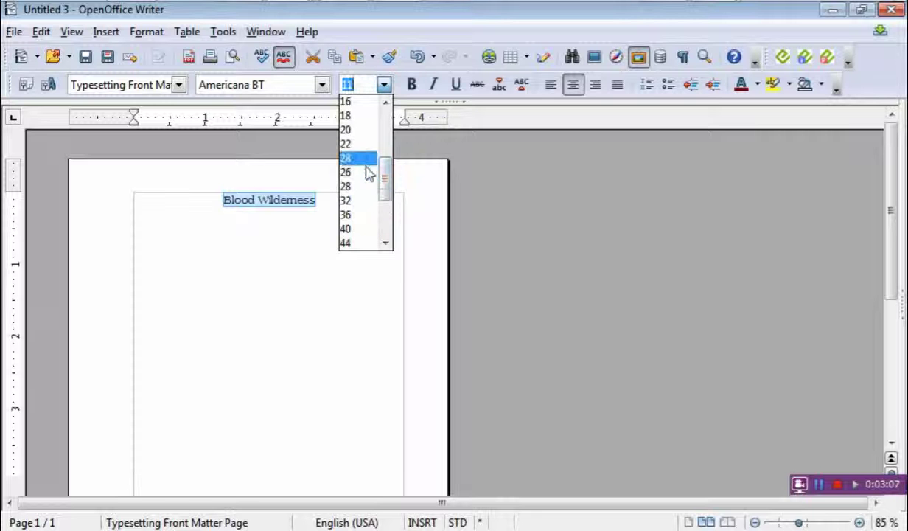
click(356, 175)
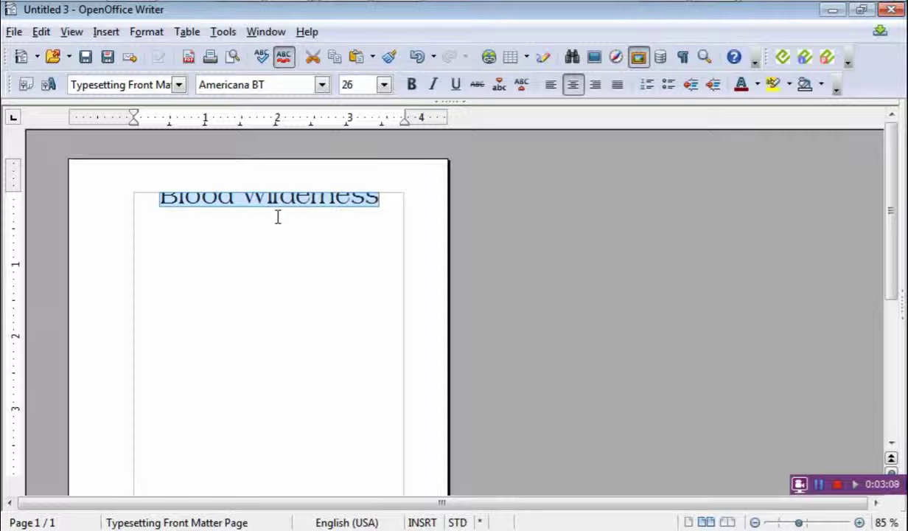
click(155, 196)
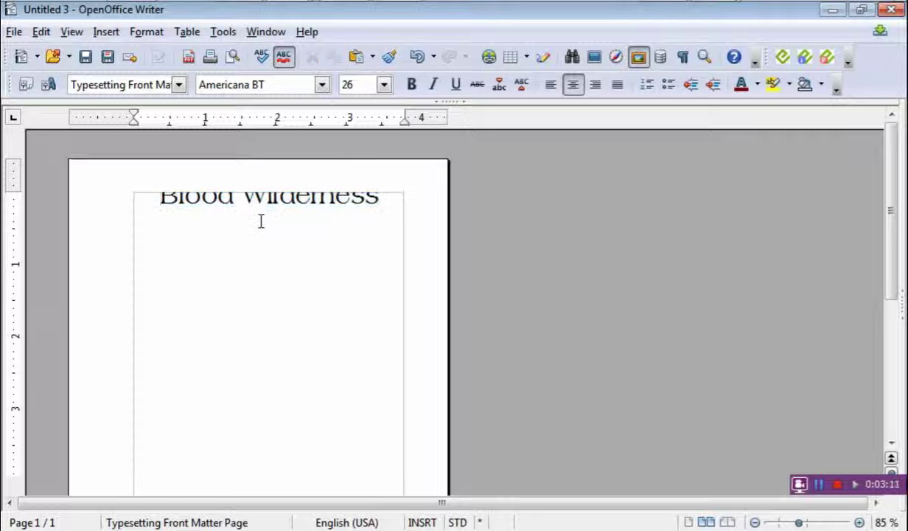
key(Return)
key(Return)
key(Return)
key(Return)
key(Return)
key(Return)
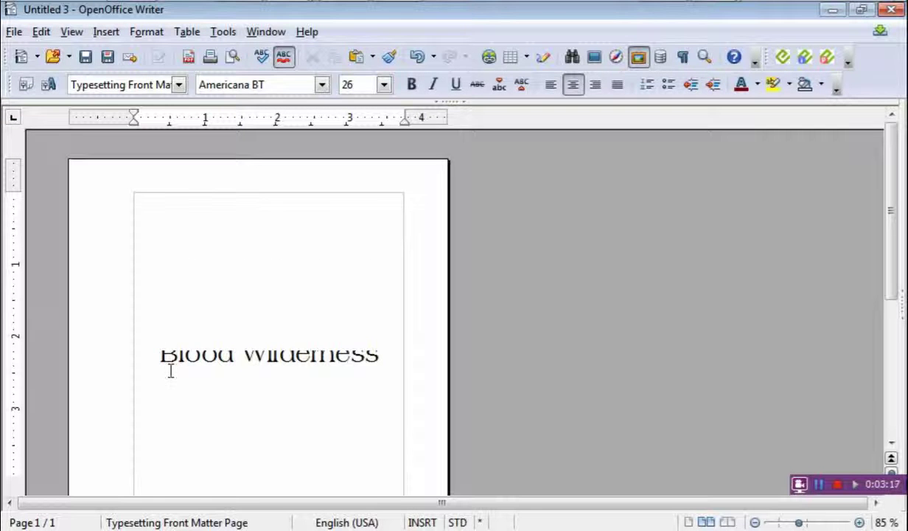
- Select the title text and review its Character settings without changing anything
mouse_move(161, 349)
mouse_down()
mouse_move(230, 368)
mouse_move(350, 370)
mouse_up()
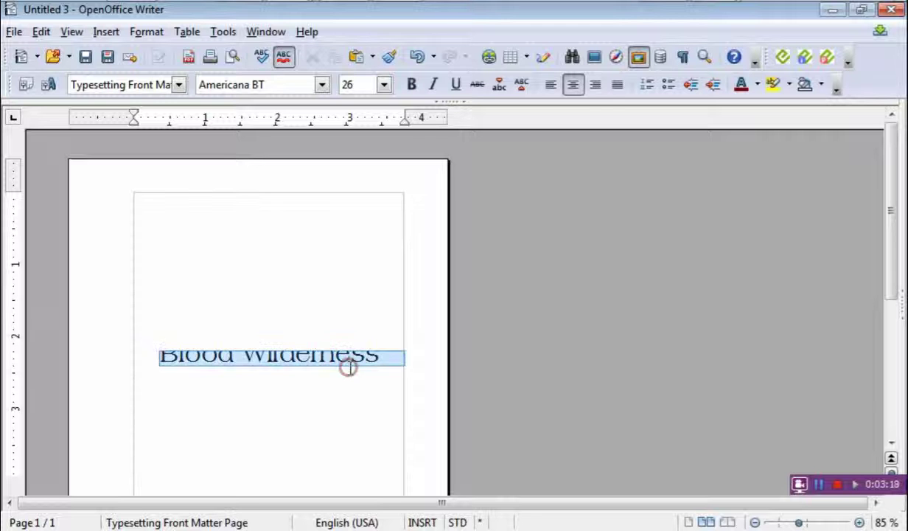
click(271, 389)
drag(161, 354, 370, 353)
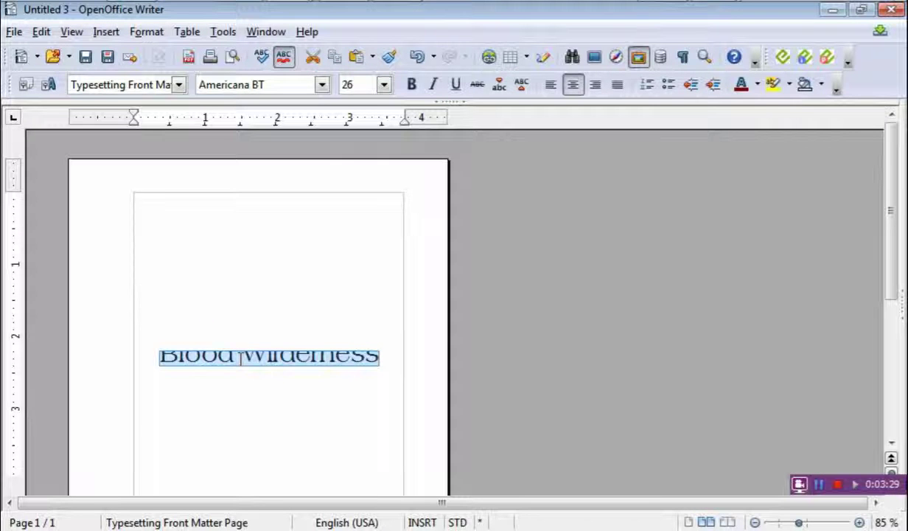
right_click(241, 358)
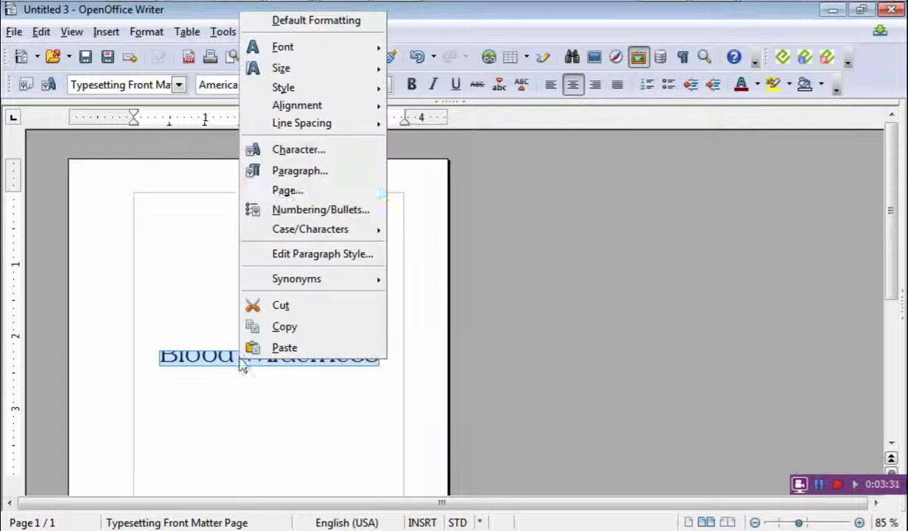
click(304, 151)
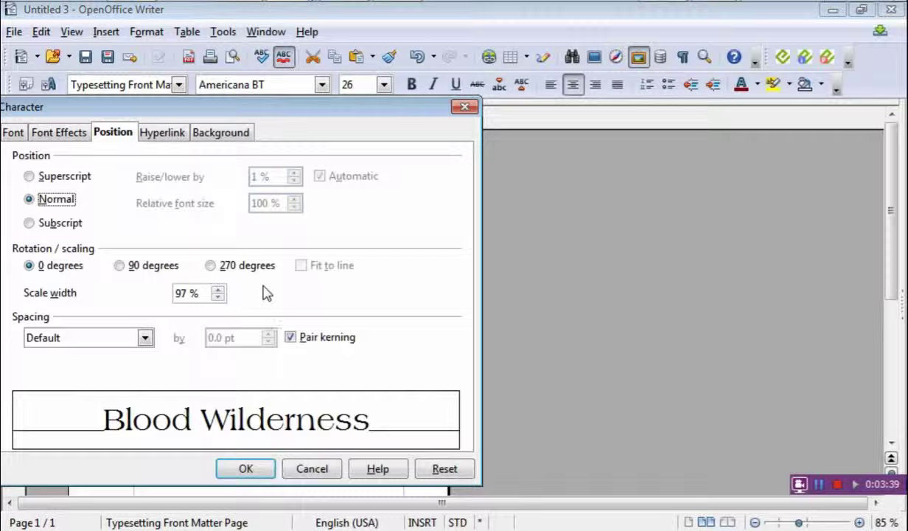
click(15, 137)
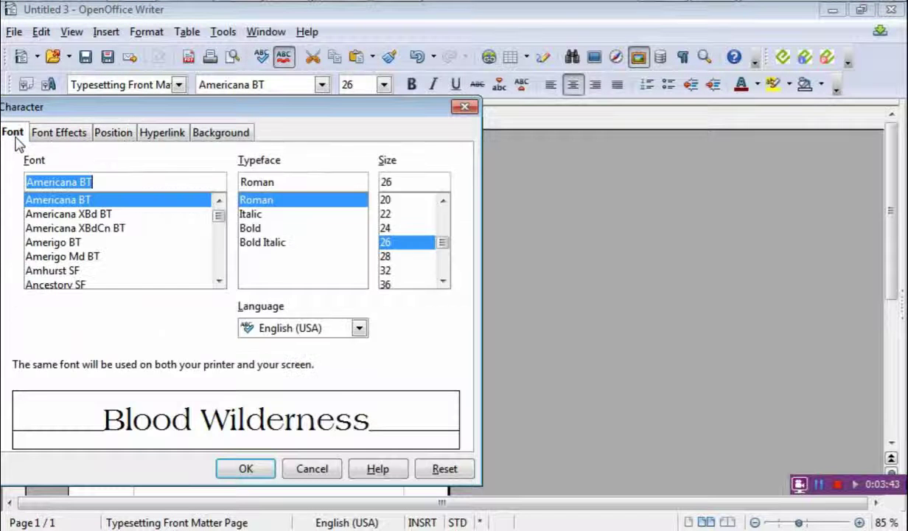
click(112, 137)
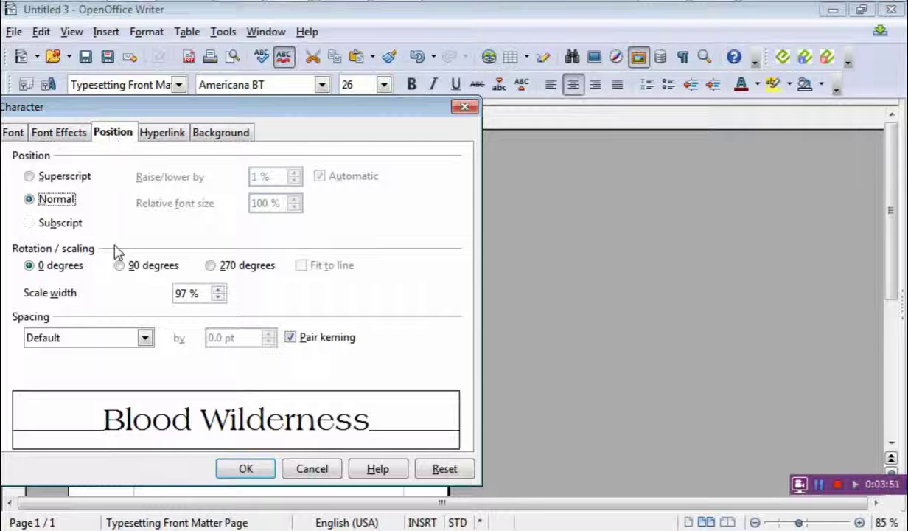
click(308, 468)
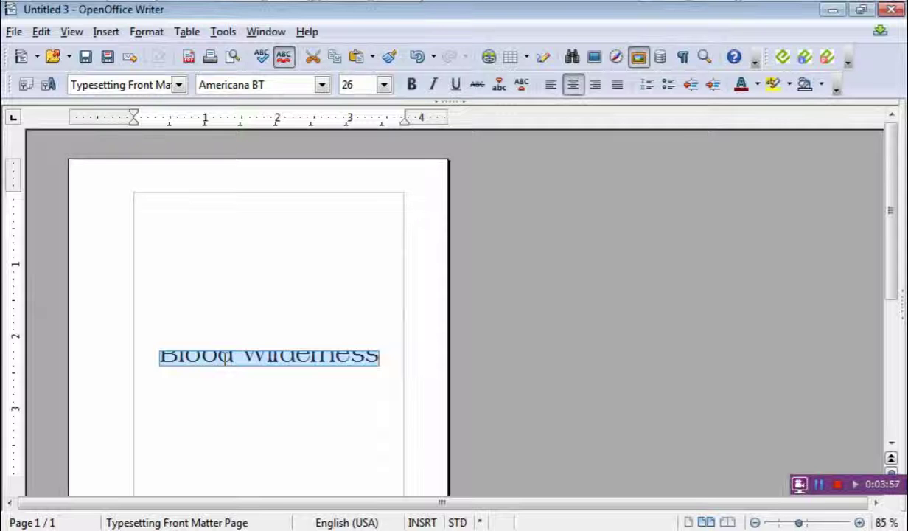
- Set the title's fixed line spacing to 0.40 inch in the Paragraph dialog
right_click(225, 359)
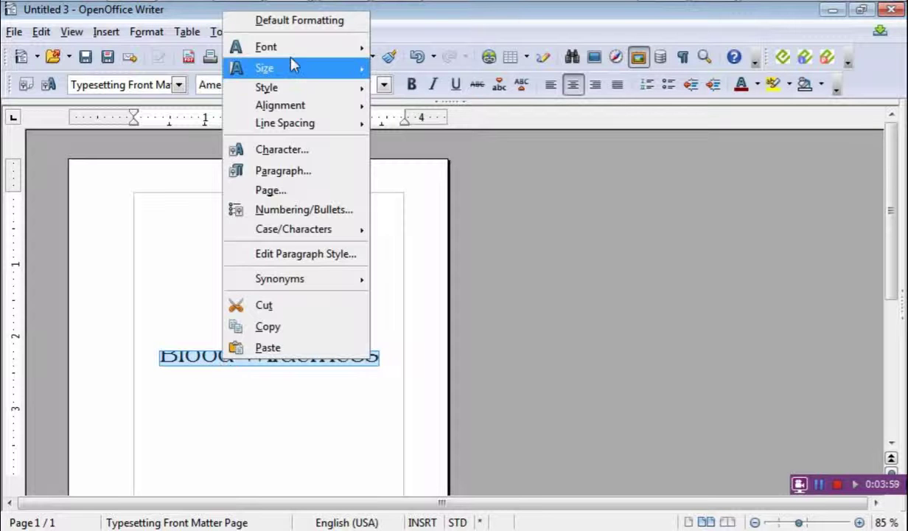
click(291, 171)
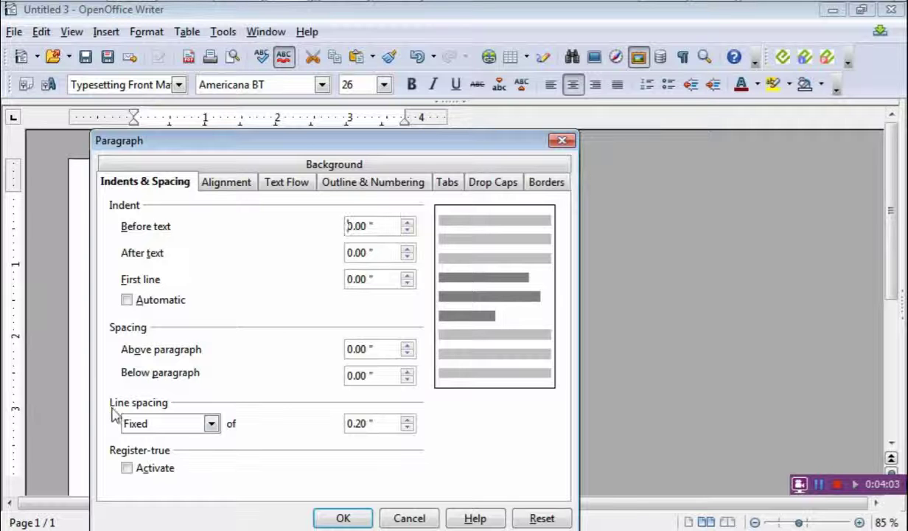
click(356, 422)
text(4)
click(344, 518)
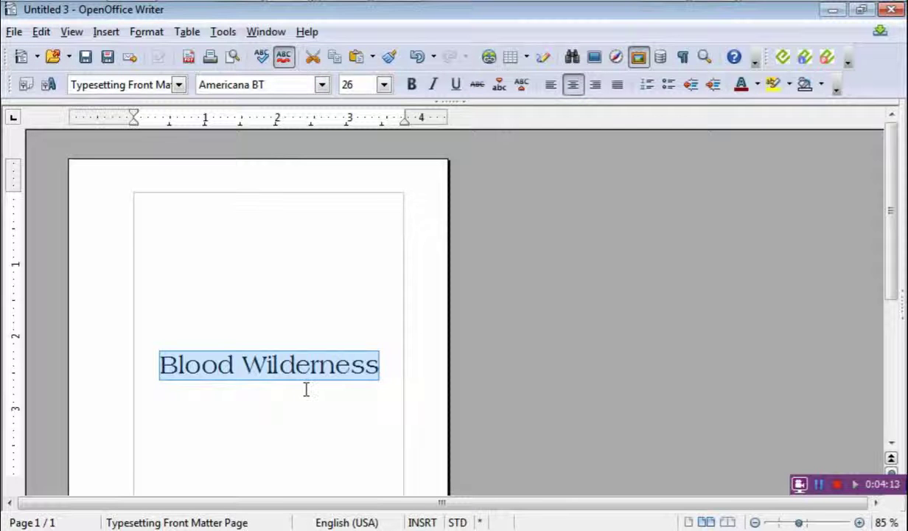
- Change the 'Blood Wilderness' title's font to Minion
scroll(270, 399, down, 2)
click(269, 398)
scroll(255, 398, up, 2)
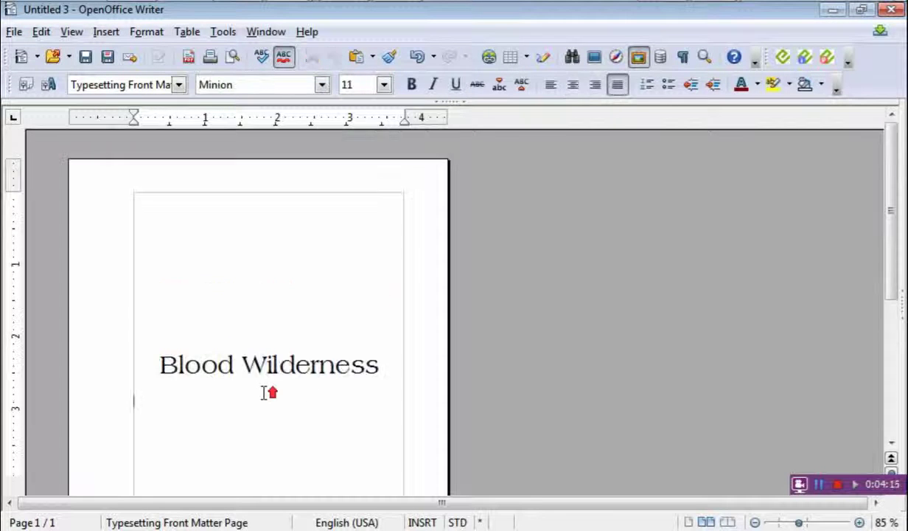
drag(158, 364, 375, 366)
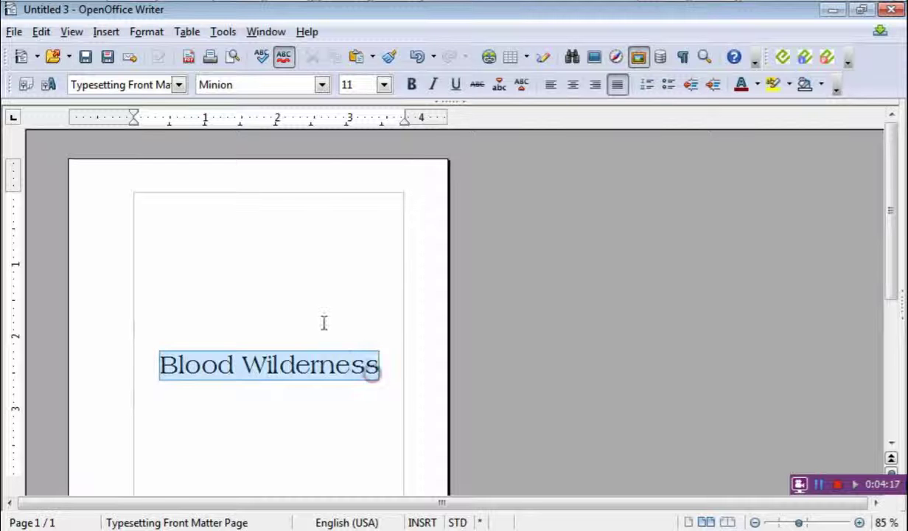
click(321, 84)
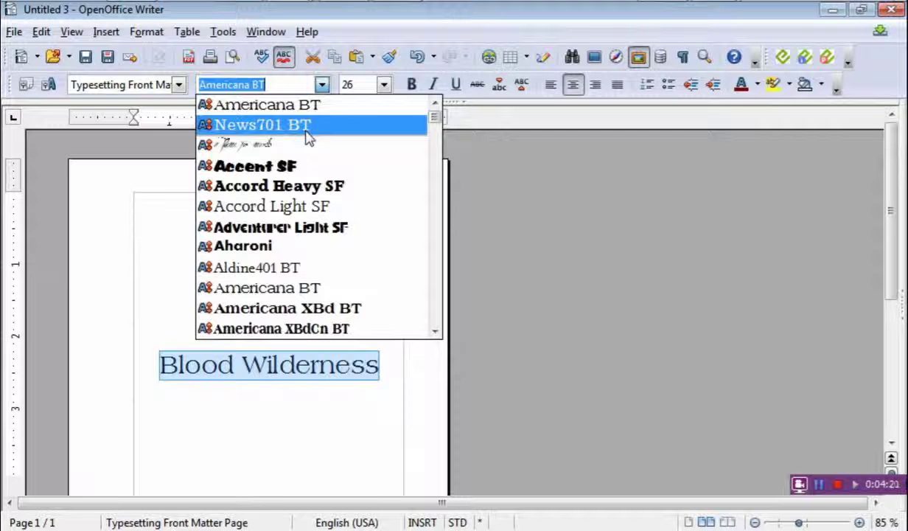
text(Minion)
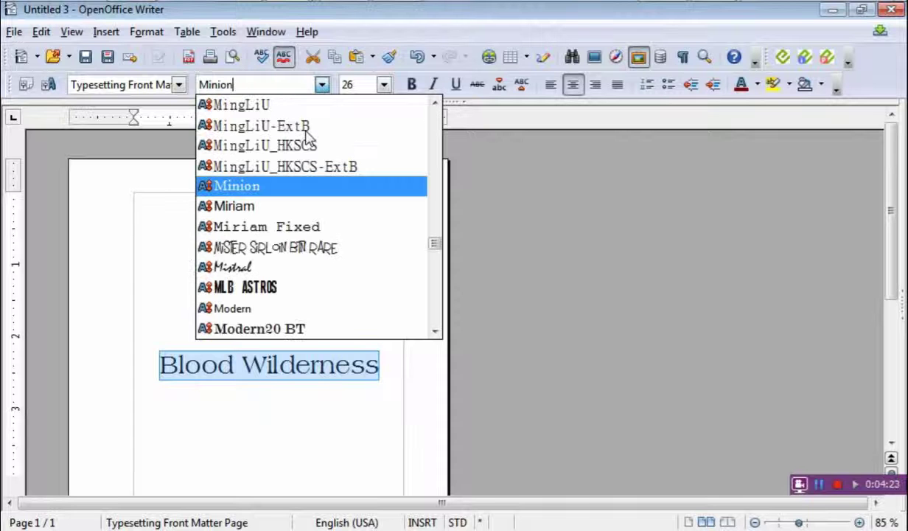
key(Return)
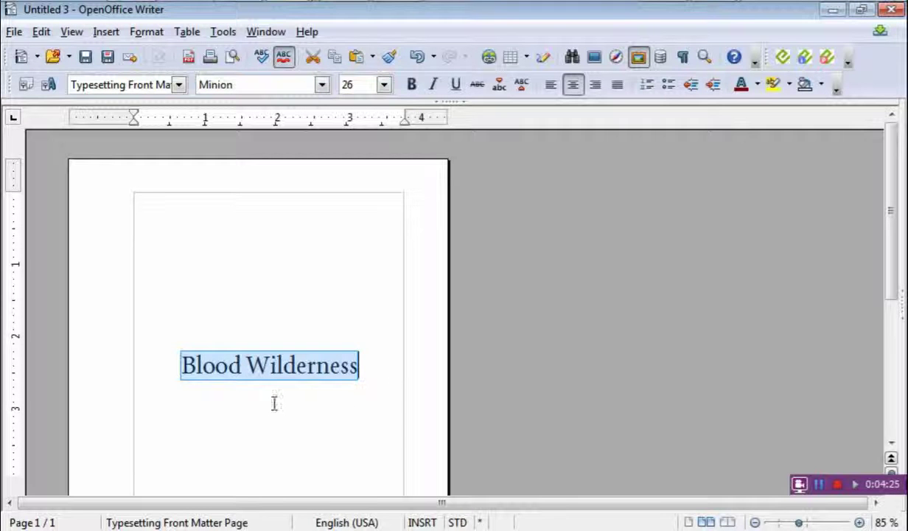
- Deselect the title and scroll through the pages to check the new font
scroll(312, 384, down, 1)
click(292, 393)
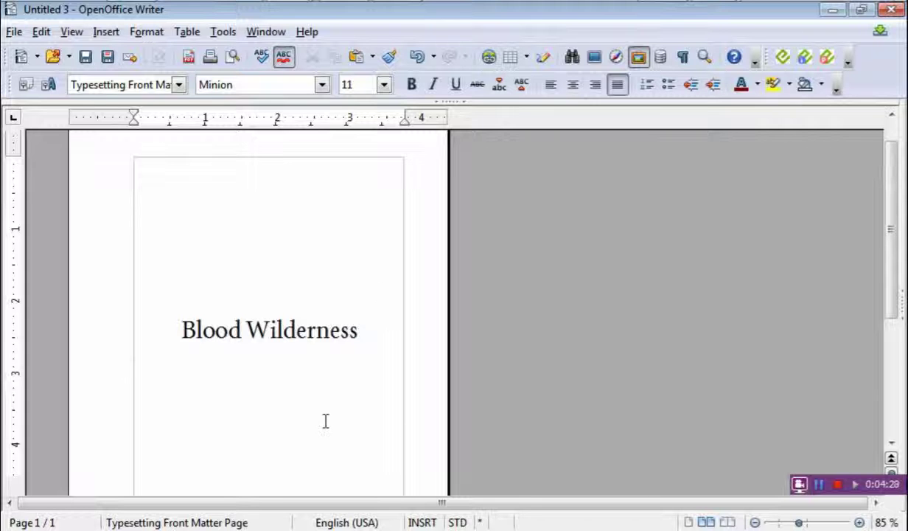
scroll(295, 368, down, 6)
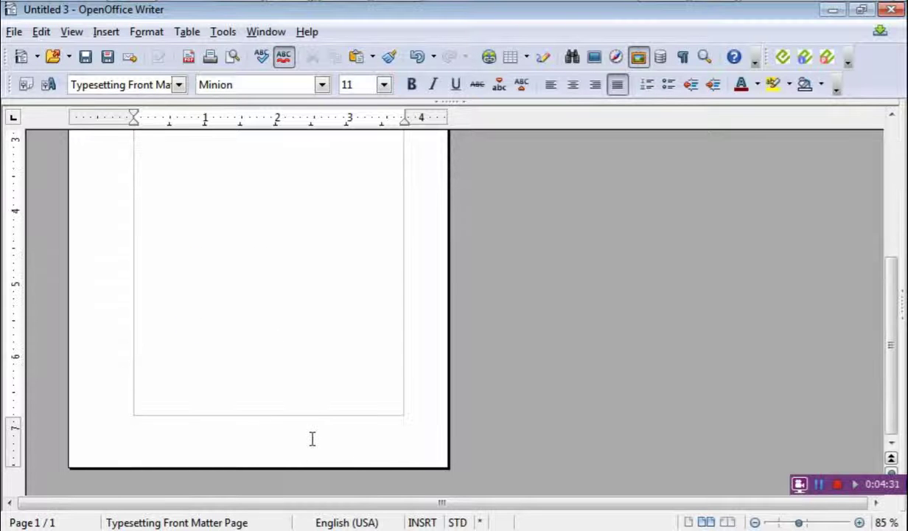
scroll(251, 328, up, 2)
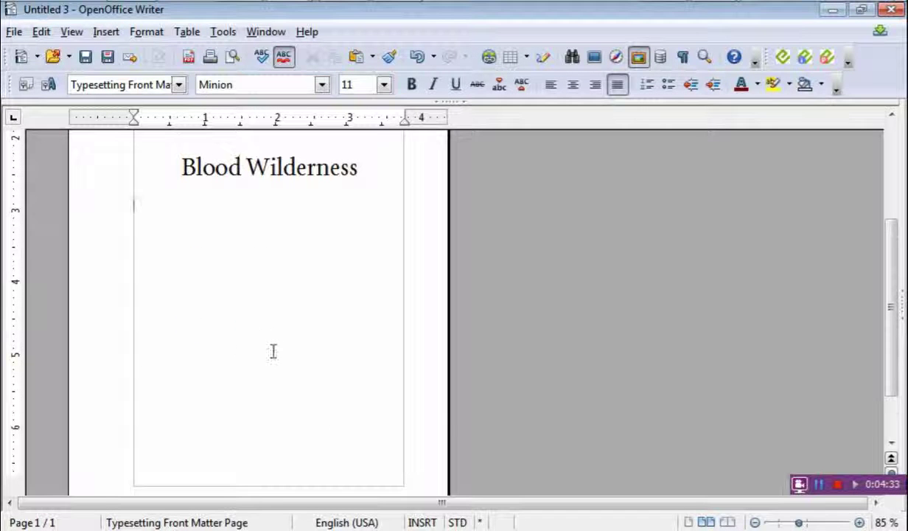
scroll(229, 437, down, 2)
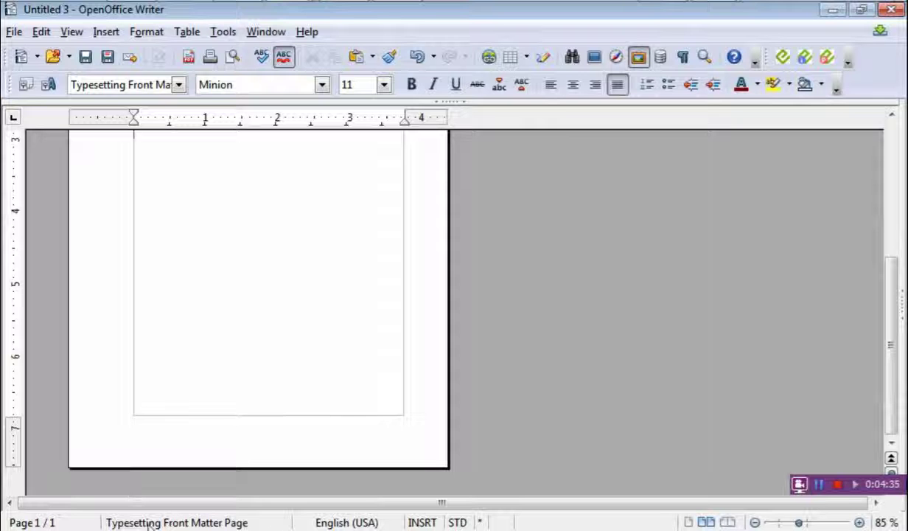
scroll(280, 423, up, 3)
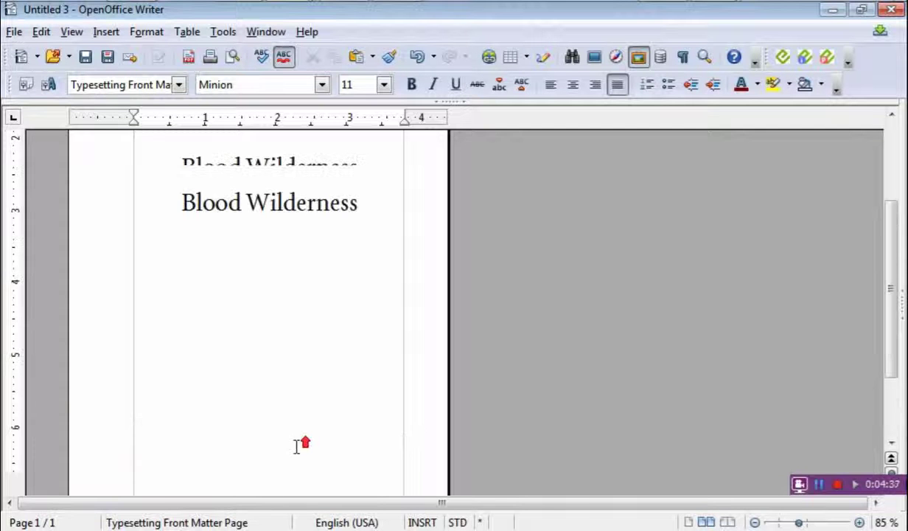
scroll(305, 445, down, 2)
scroll(313, 392, up, 4)
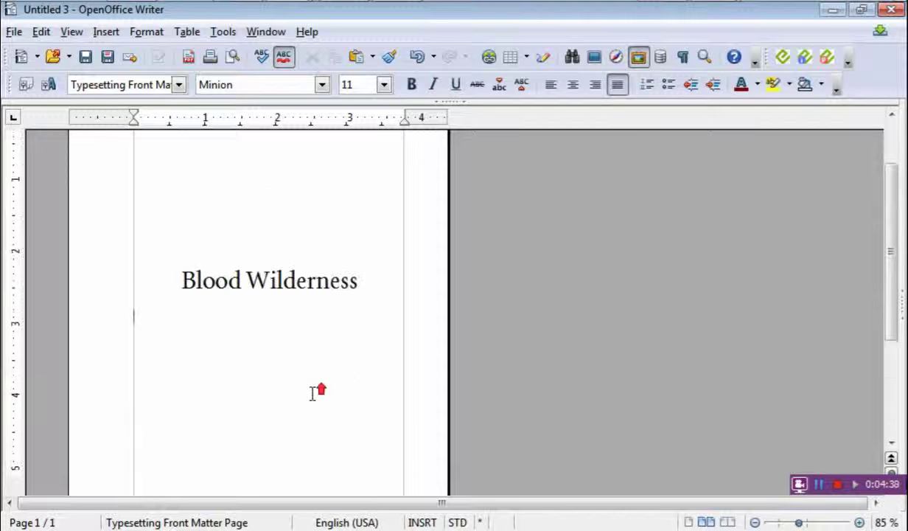
scroll(300, 237, up, 2)
scroll(249, 374, down, 4)
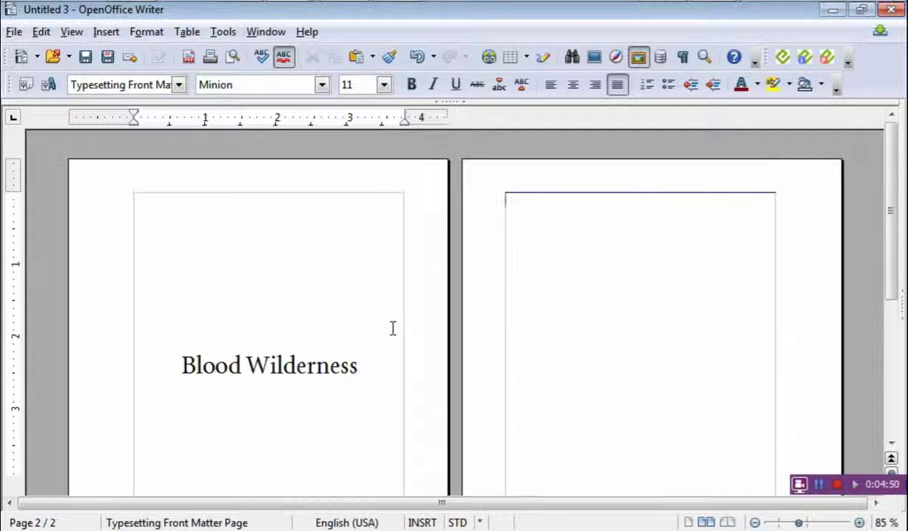
- Insert manual page breaks with Ctrl+Enter until the document has eight pages
key(ctrl+Return)
key(ctrl+Return)
key(ctrl+Return)
key(ctrl+Return)
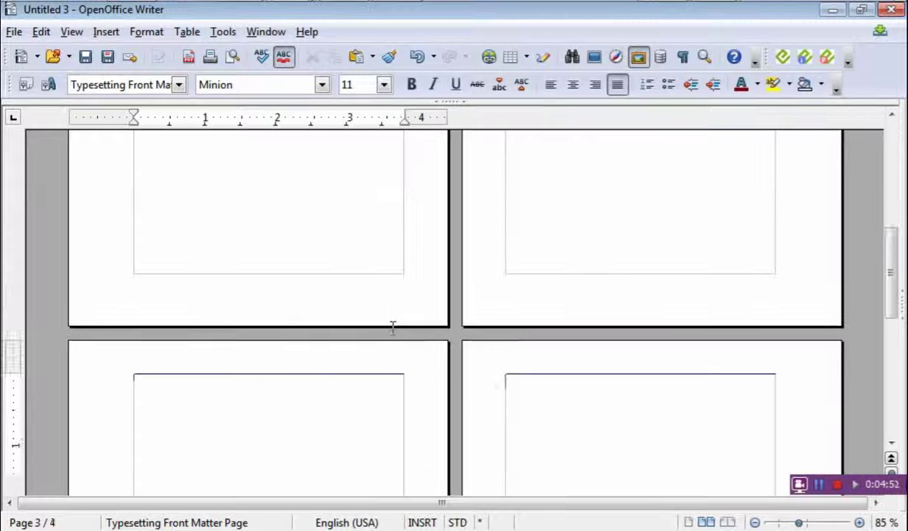
key(ctrl+Return)
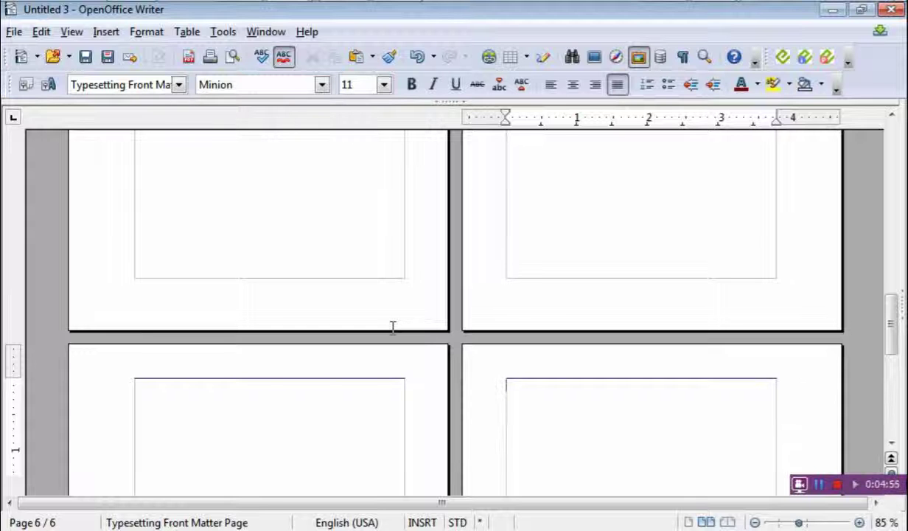
key(ctrl+Return)
key(ctrl+Return)
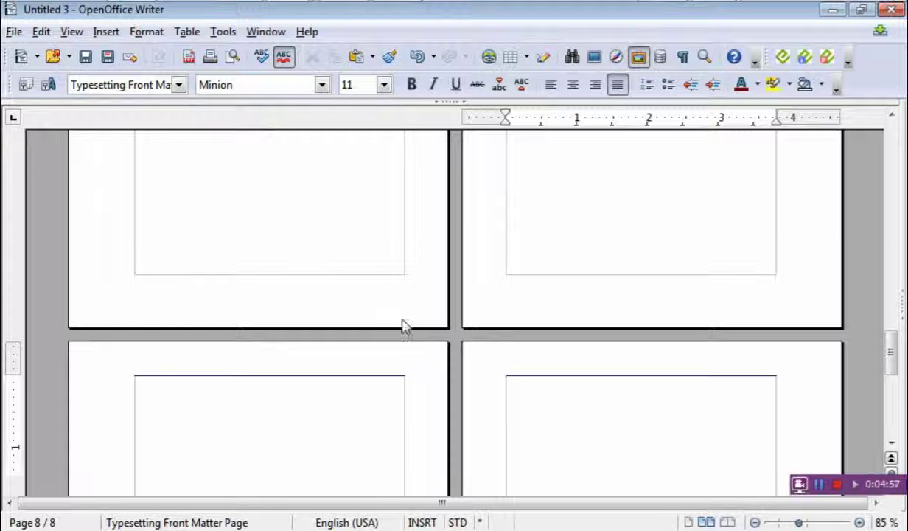
scroll(465, 322, down, 5)
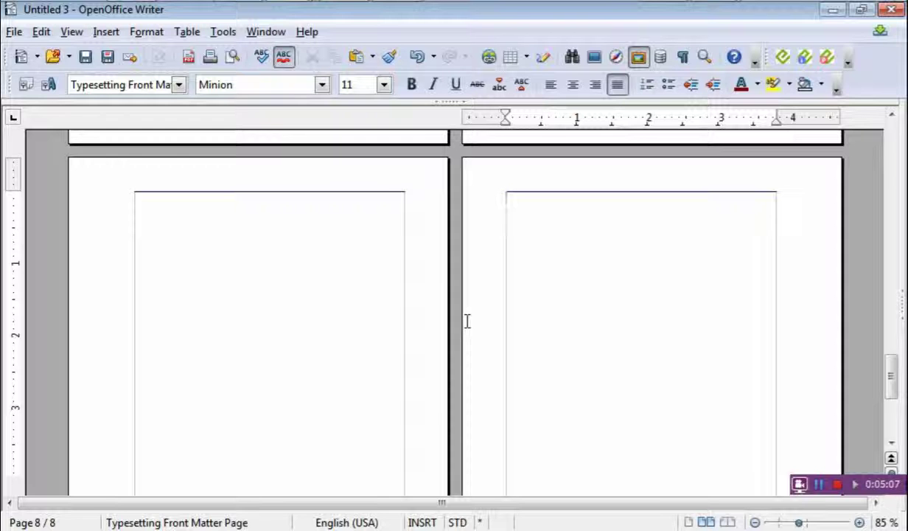
scroll(379, 340, down, 5)
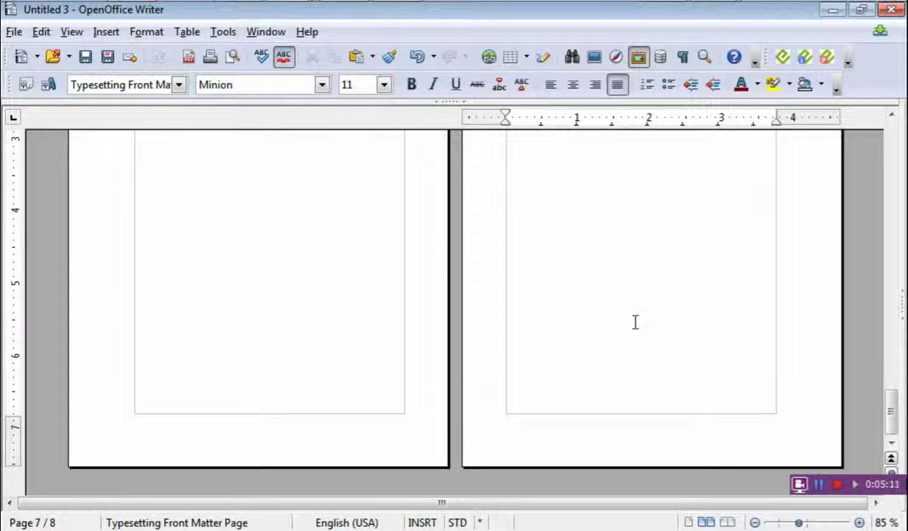
scroll(635, 322, down, 5)
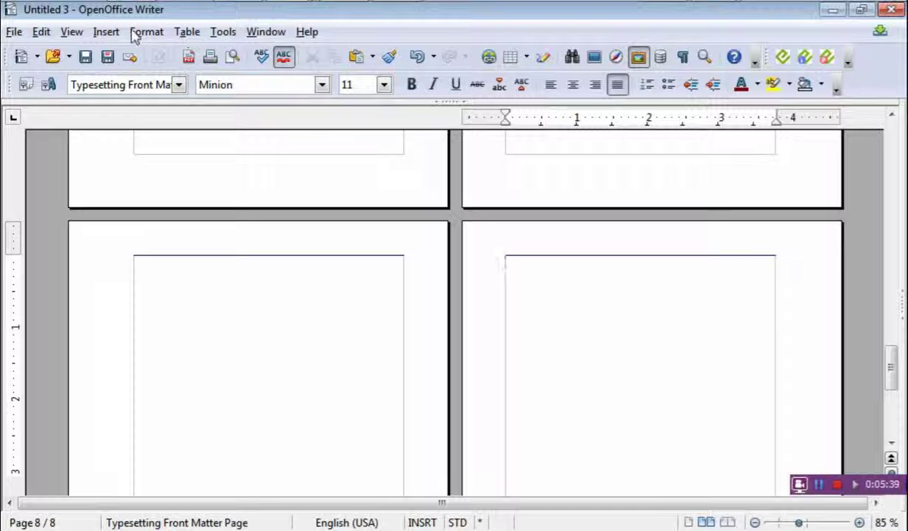
- Place the insertion point at the top of blank page 8
click(106, 33)
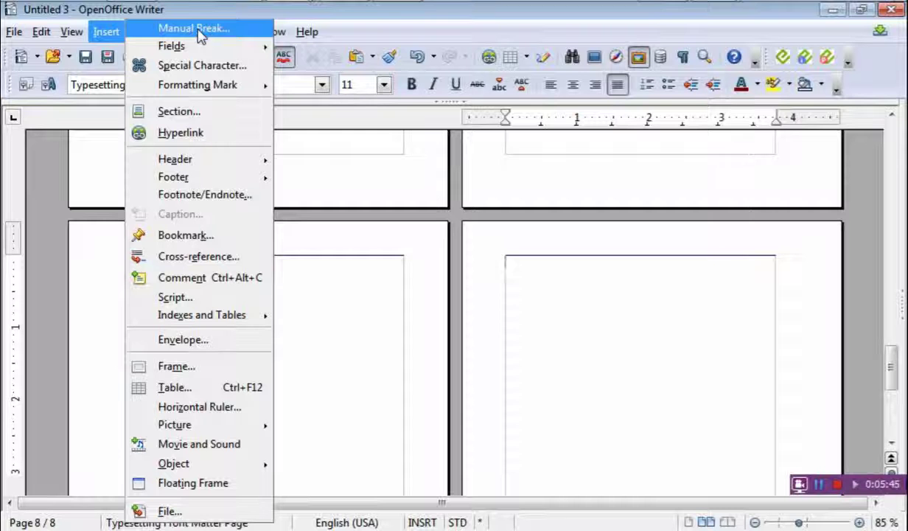
click(107, 34)
scroll(624, 359, down, 2)
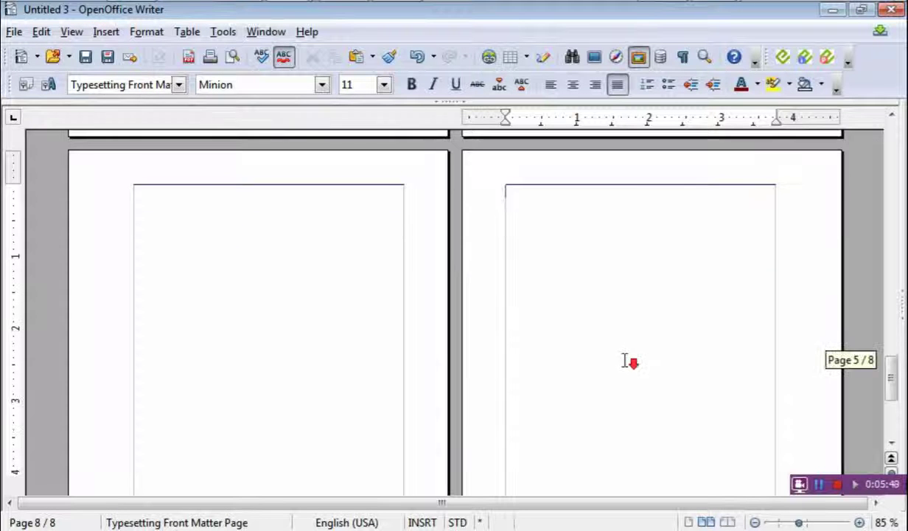
scroll(584, 308, down, 20)
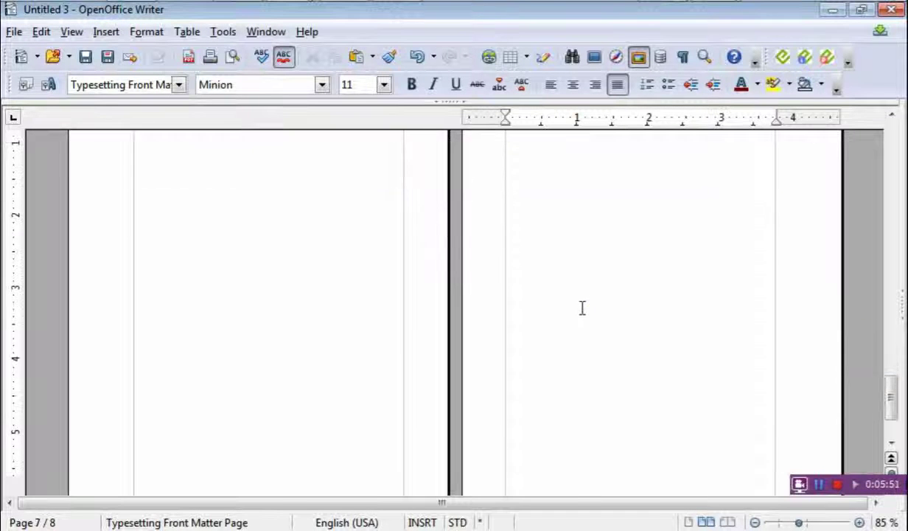
scroll(560, 265, up, 3)
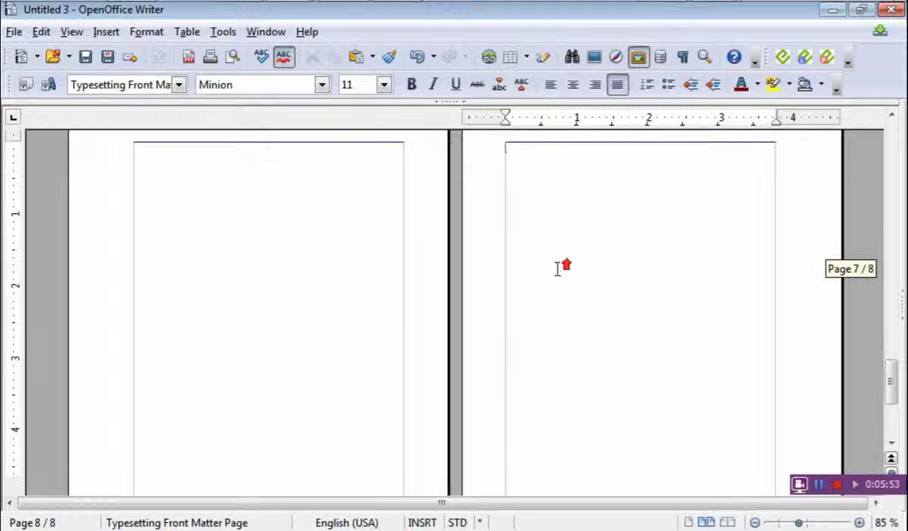
click(517, 155)
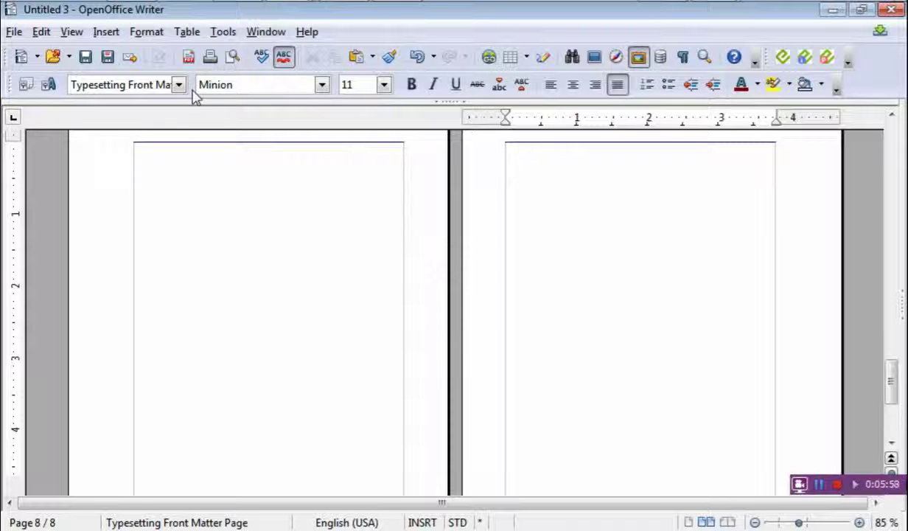
- Apply the Typesetting Body paragraph style, filtering Styles and Formatting to custom styles
click(147, 33)
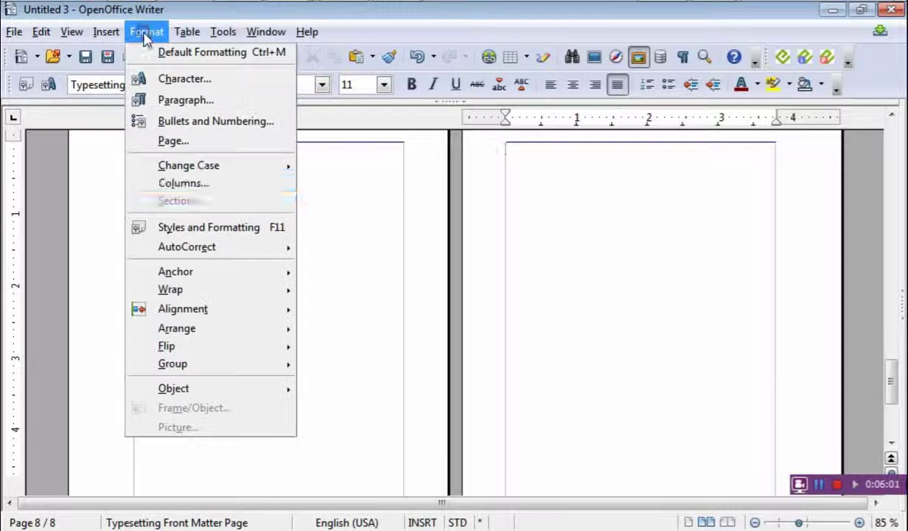
click(213, 227)
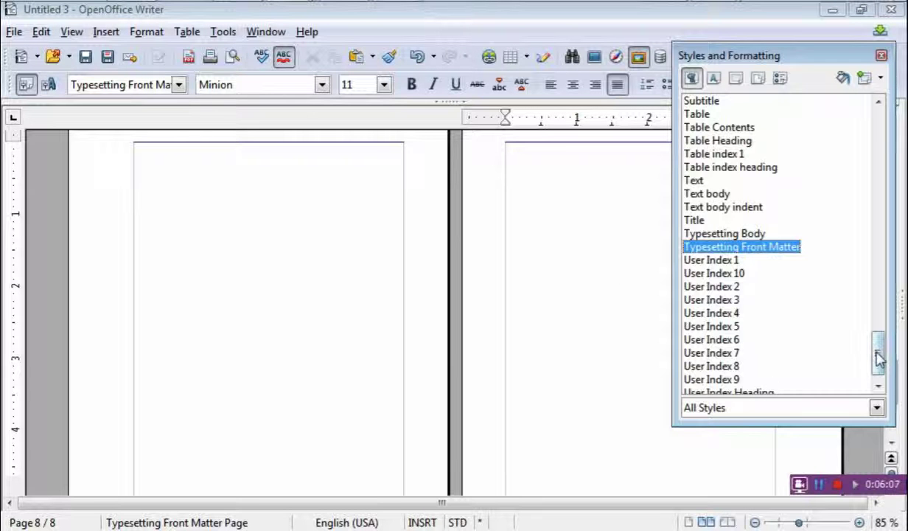
click(876, 407)
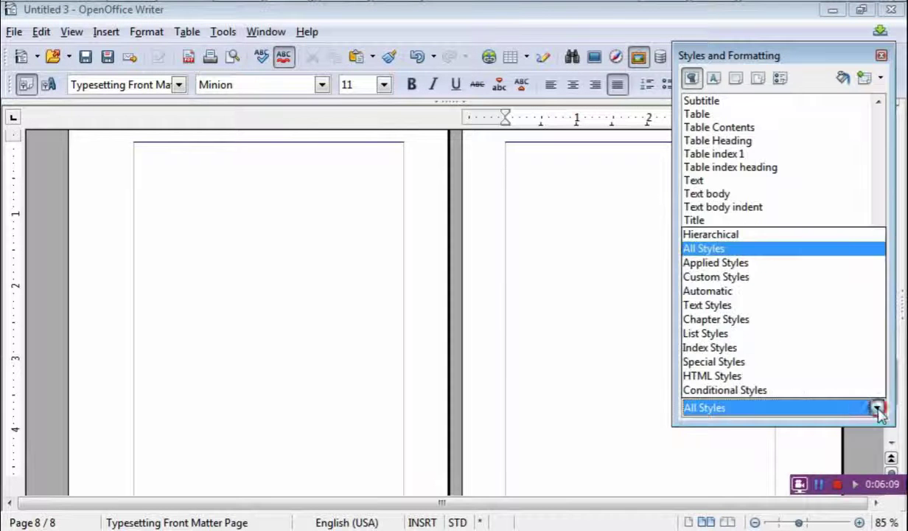
click(714, 277)
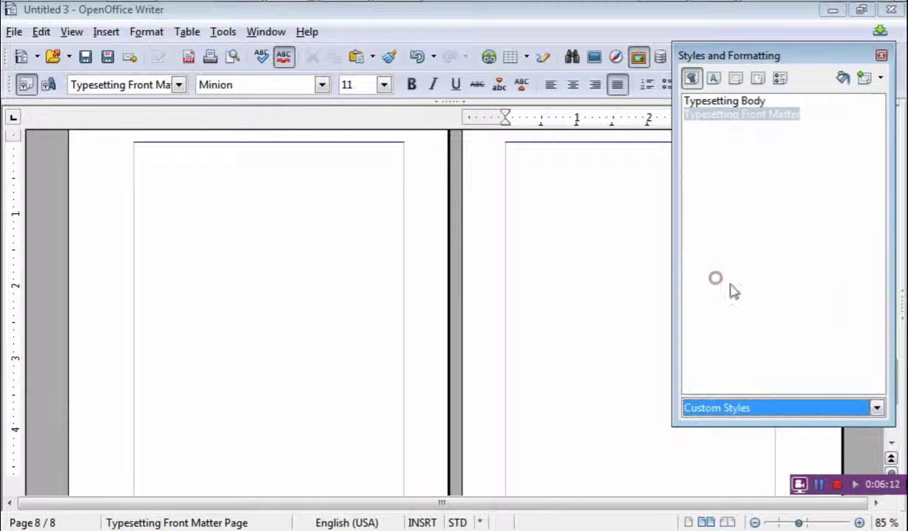
double_click(703, 107)
click(465, 423)
- Close the Styles and Formatting panel so page 8 shows in full
scroll(465, 423, up, 3)
scroll(465, 423, down, 2)
scroll(598, 366, down, 3)
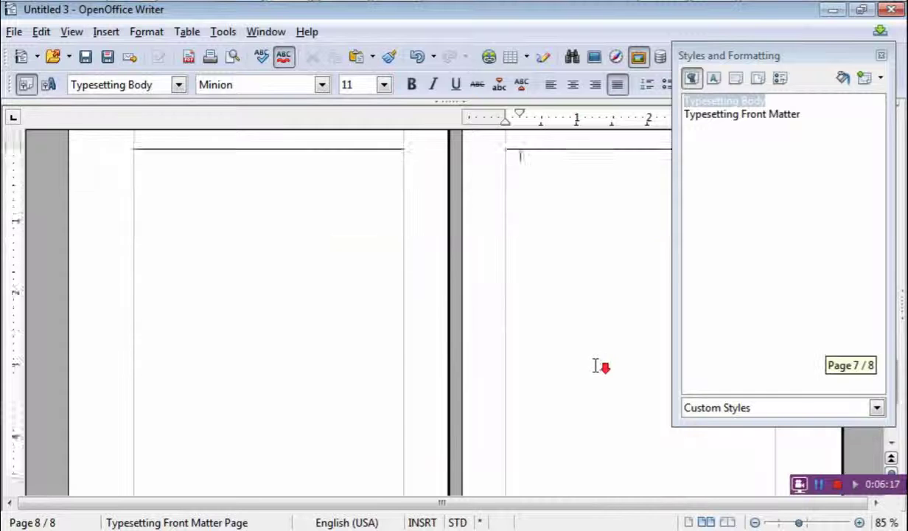
scroll(598, 366, down, 3)
scroll(595, 365, up, 3)
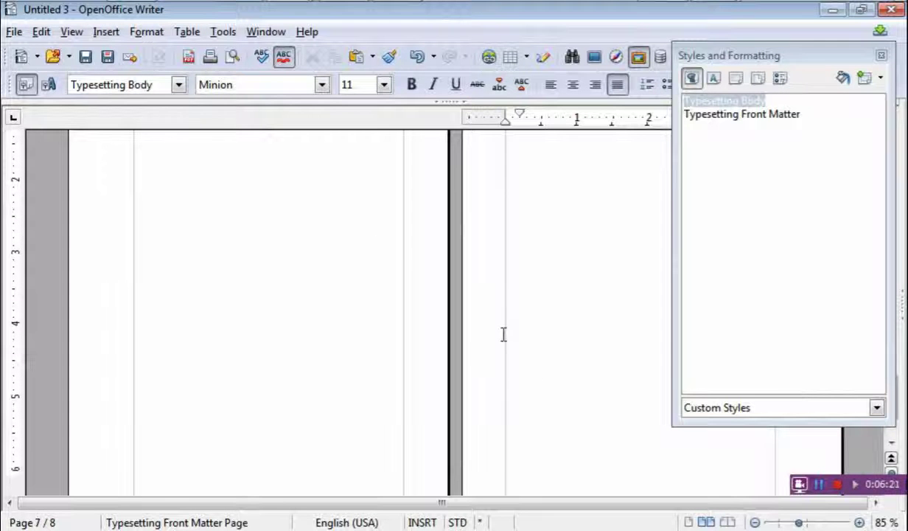
scroll(516, 324, down, 5)
click(554, 319)
scroll(559, 332, up, 3)
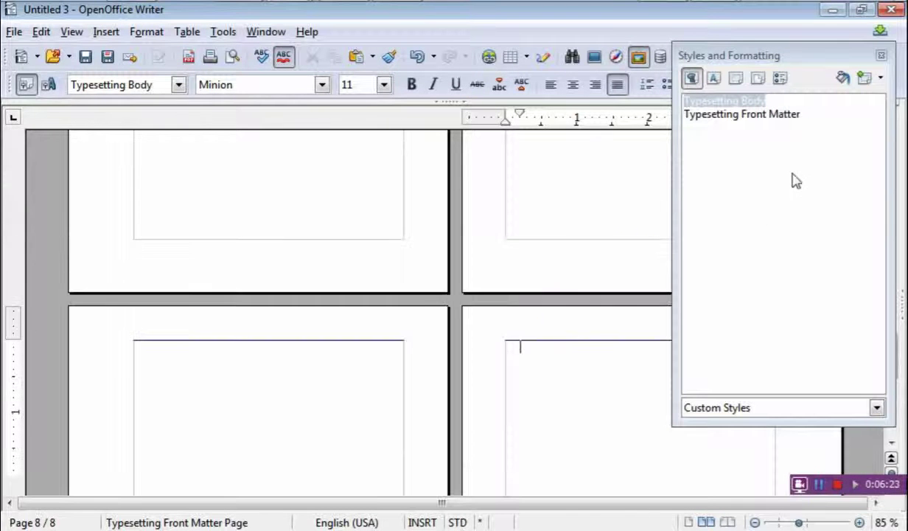
click(880, 55)
scroll(574, 400, down, 6)
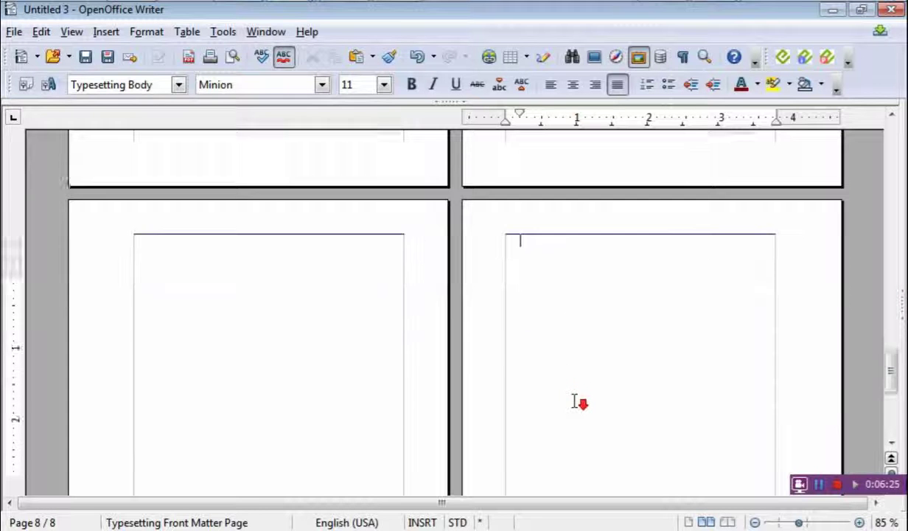
scroll(574, 400, up, 6)
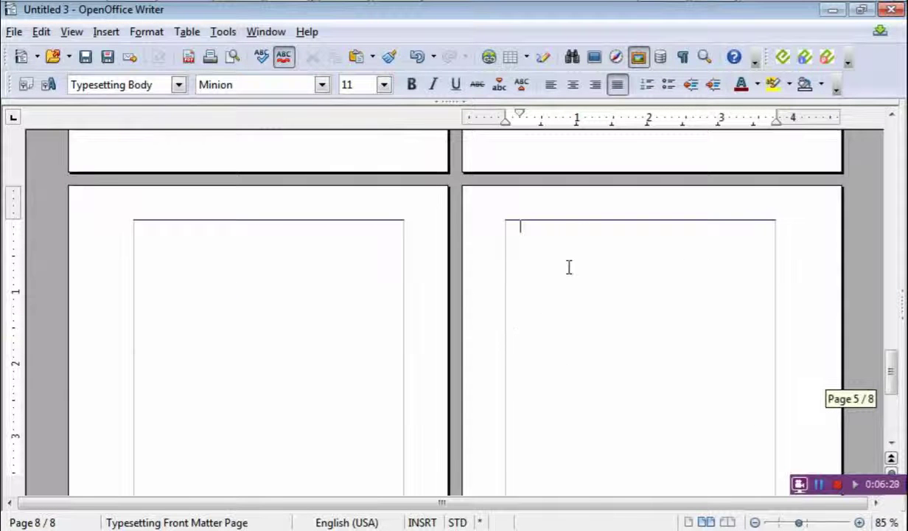
- Insert a manual page break using the Typhesetting Page Body page style
click(106, 34)
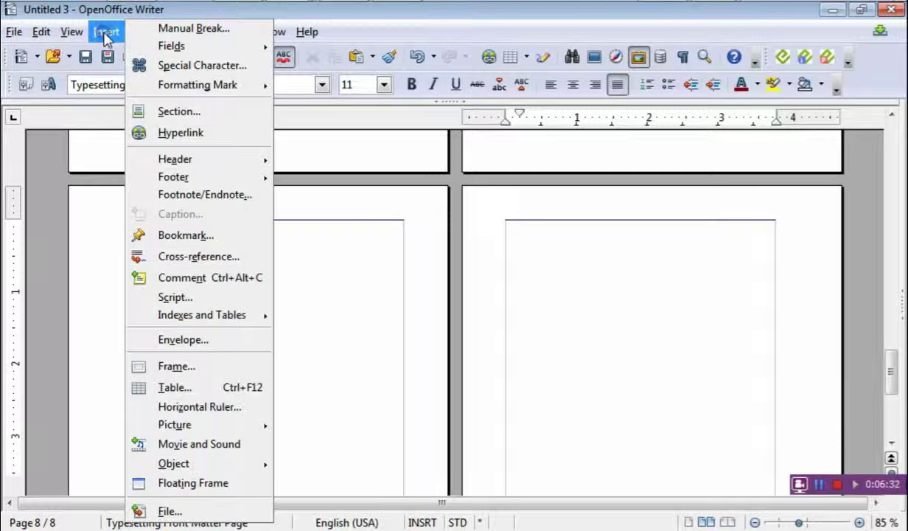
click(175, 29)
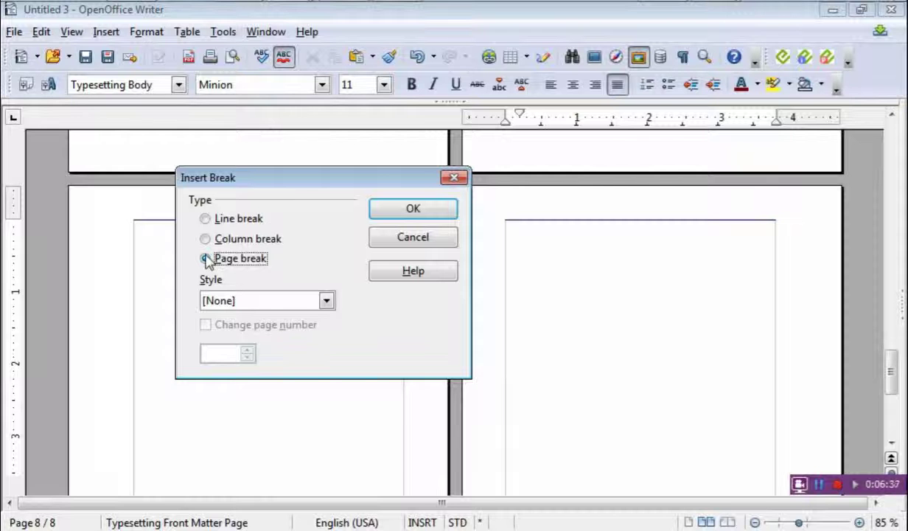
click(326, 300)
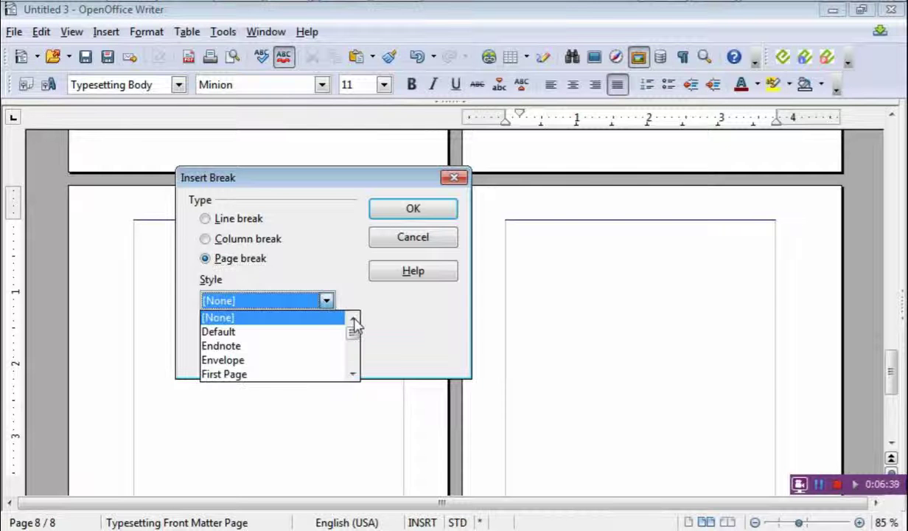
drag(355, 331, 355, 368)
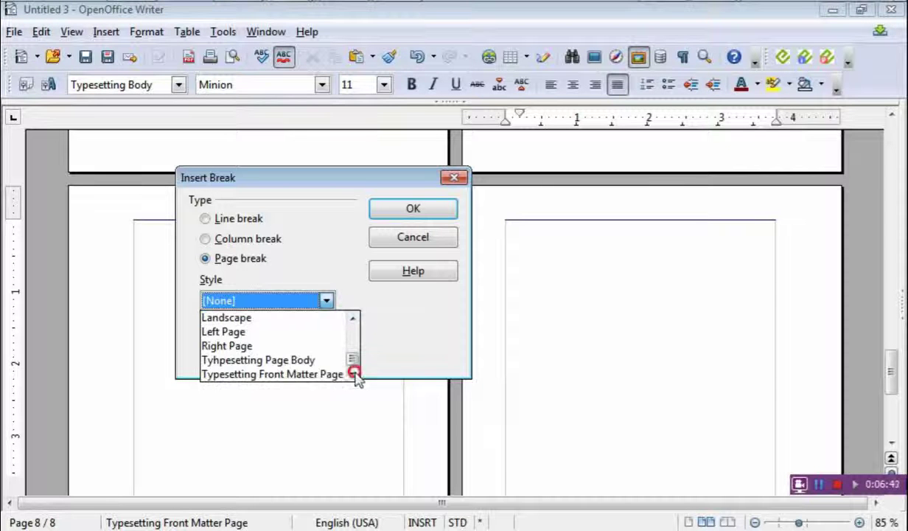
click(243, 361)
click(394, 211)
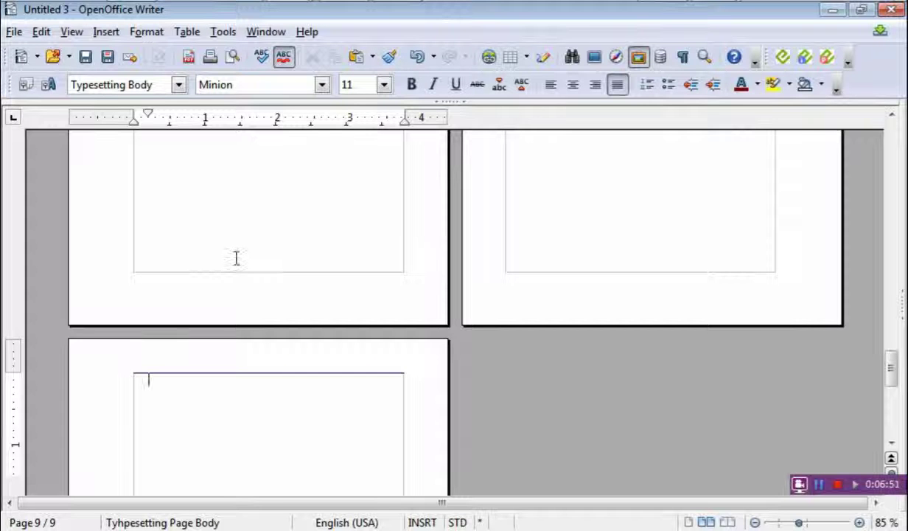
- Scroll to the new page 9 and place the insertion point at its top
scroll(236, 258, down, 10)
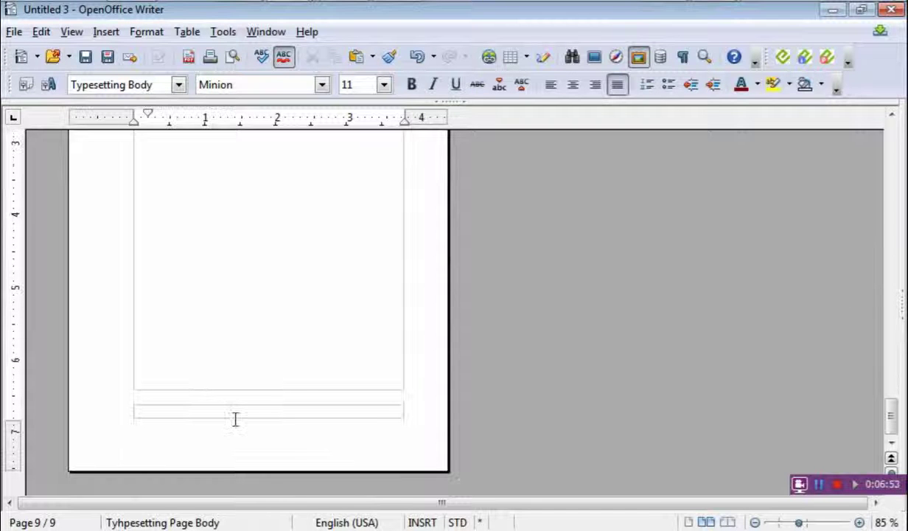
scroll(250, 383, up, 8)
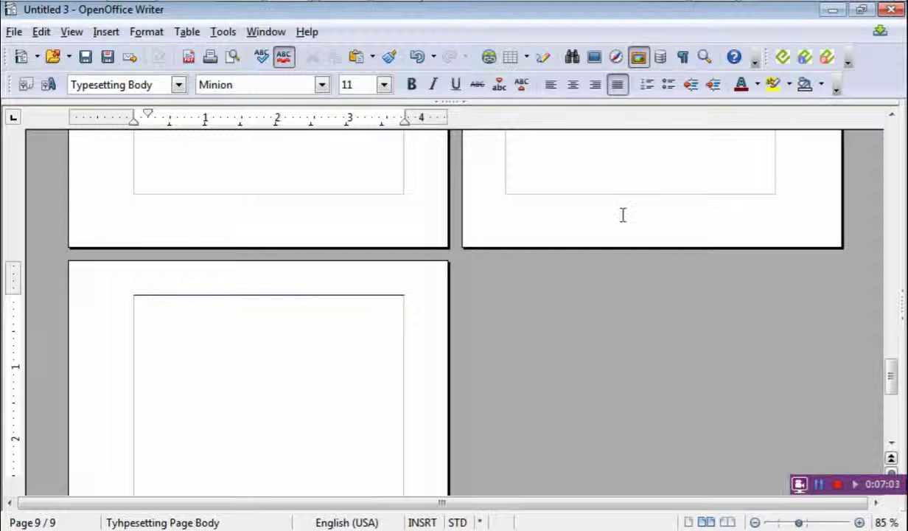
scroll(254, 210, down, 1)
scroll(254, 210, down, 3)
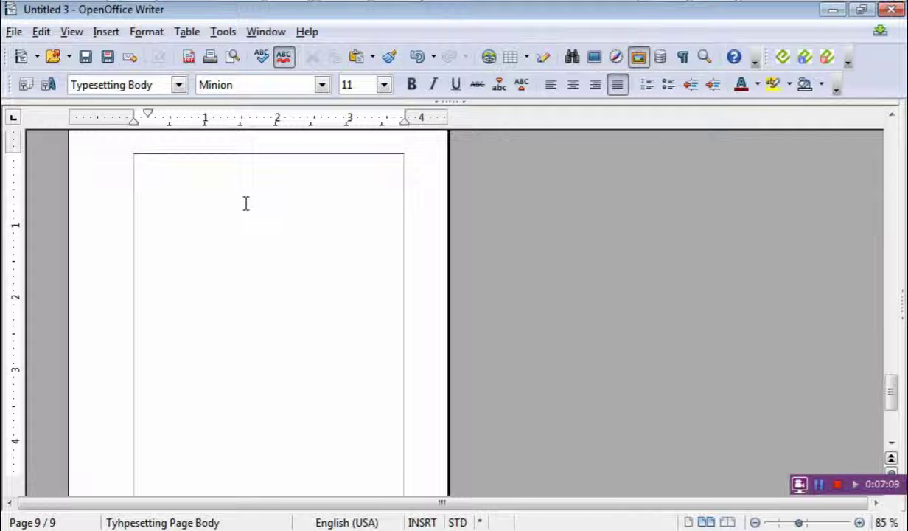
click(221, 204)
scroll(219, 210, down, 3)
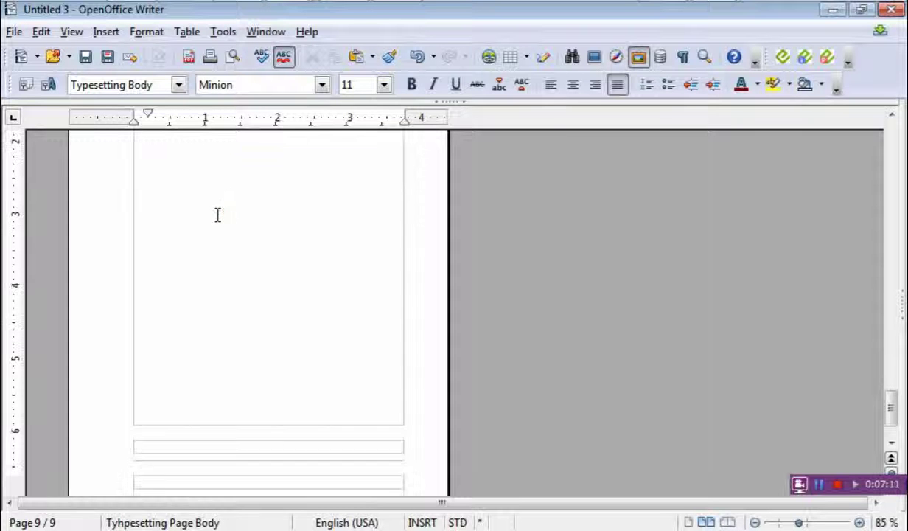
scroll(217, 214, down, 3)
scroll(217, 214, up, 8)
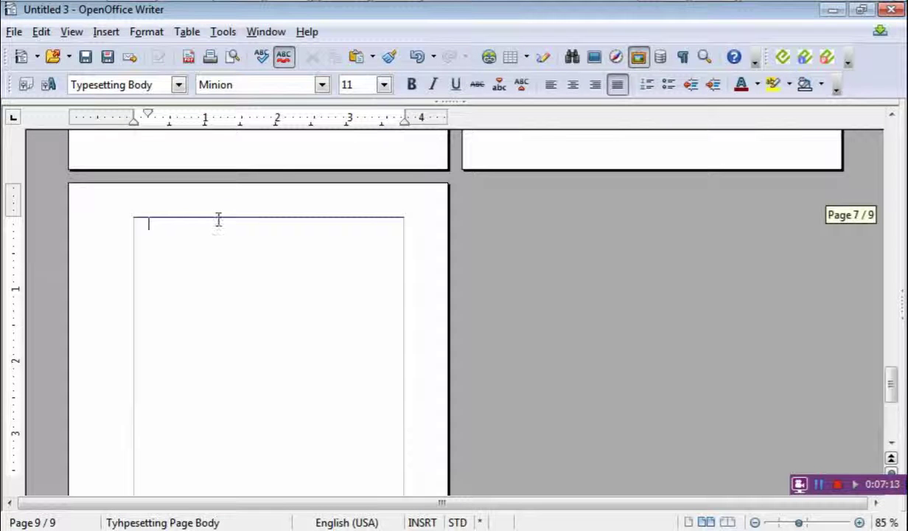
- Paste the copied manuscript into page 9's empty frame, extending the document to 107 pages
click(171, 242)
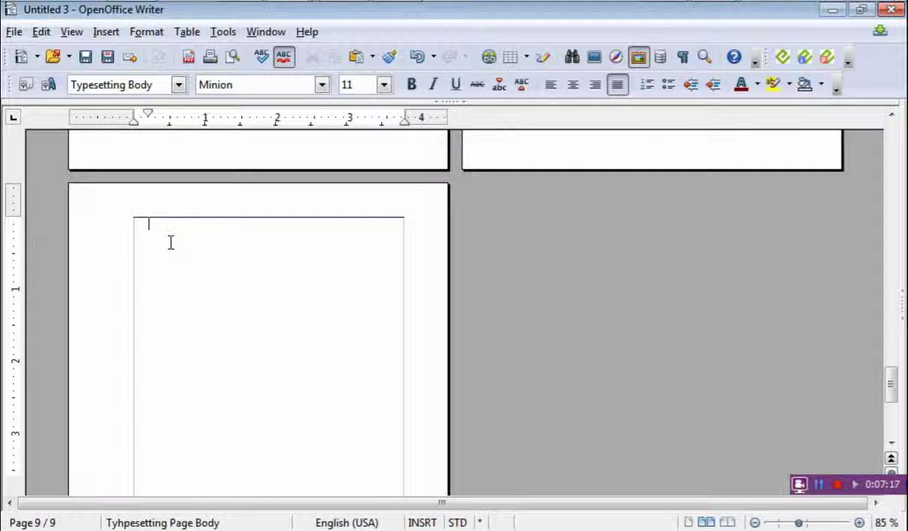
right_click(170, 244)
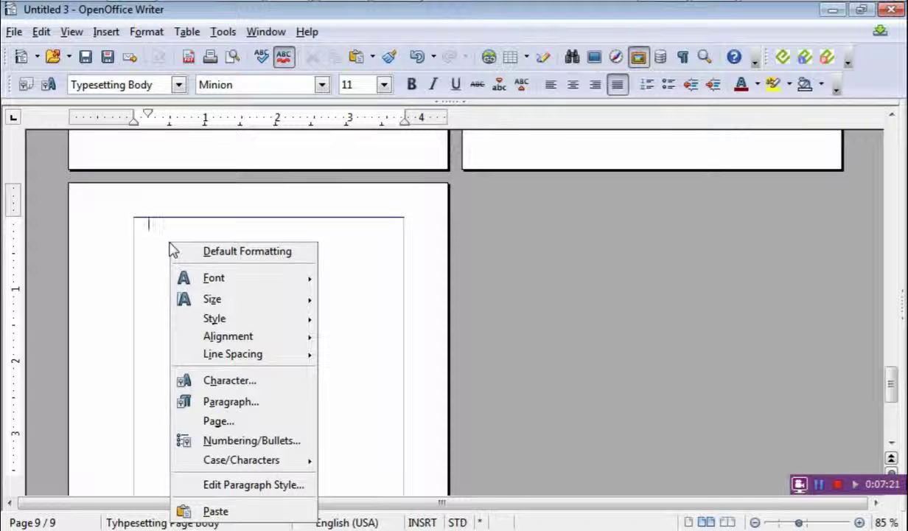
click(238, 407)
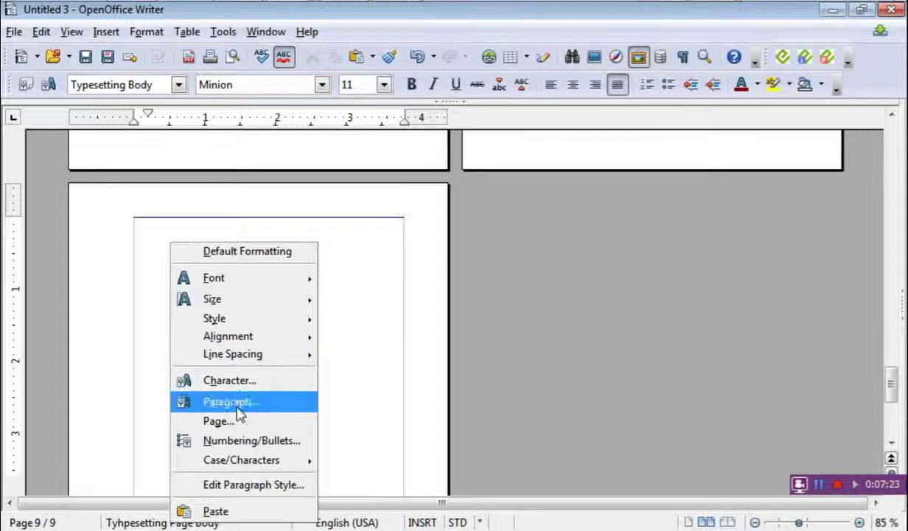
click(218, 514)
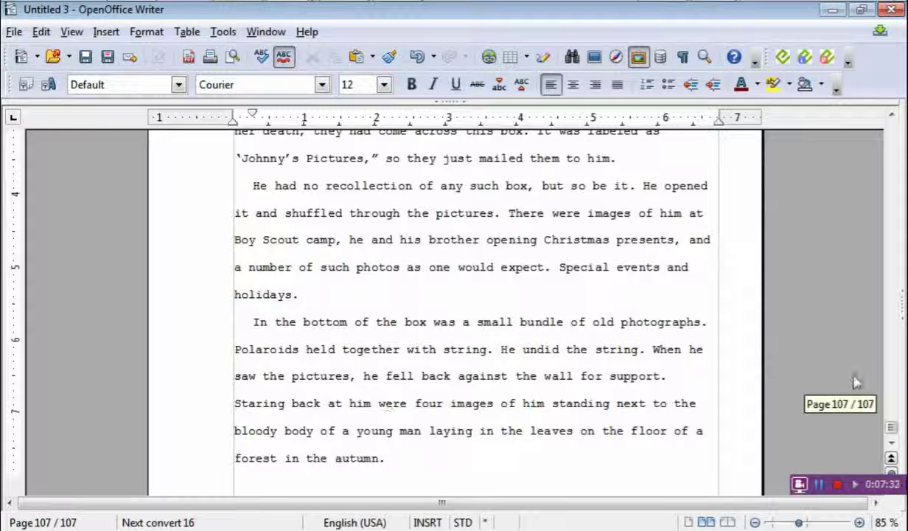
drag(893, 434, 899, 130)
scroll(303, 413, down, 5)
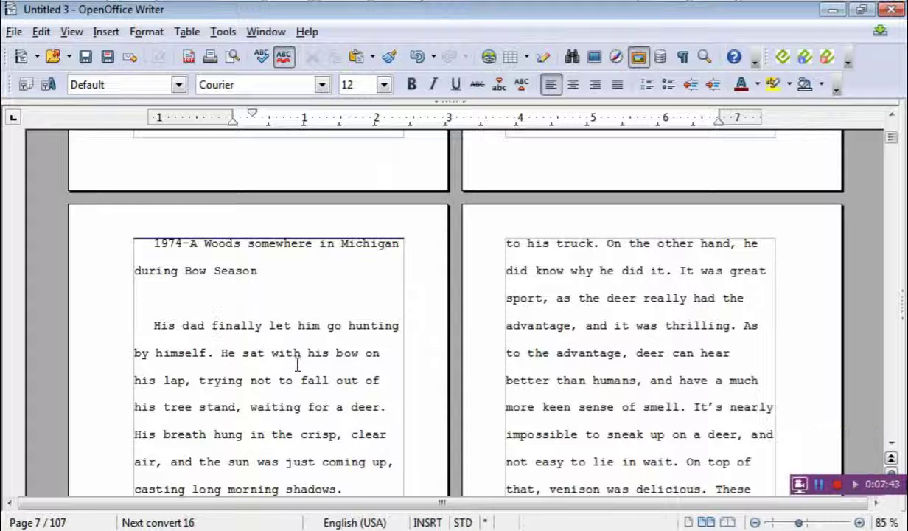
scroll(300, 365, down, 3)
scroll(302, 365, down, 5)
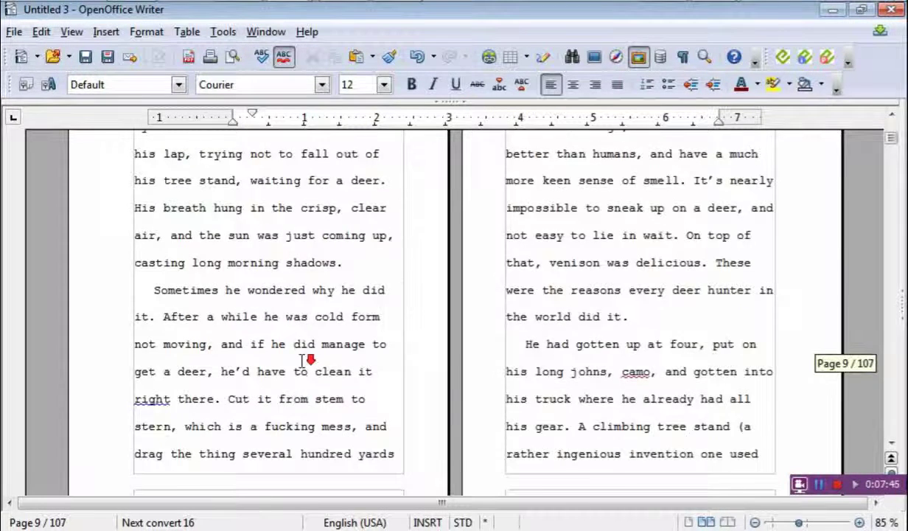
scroll(302, 359, down, 4)
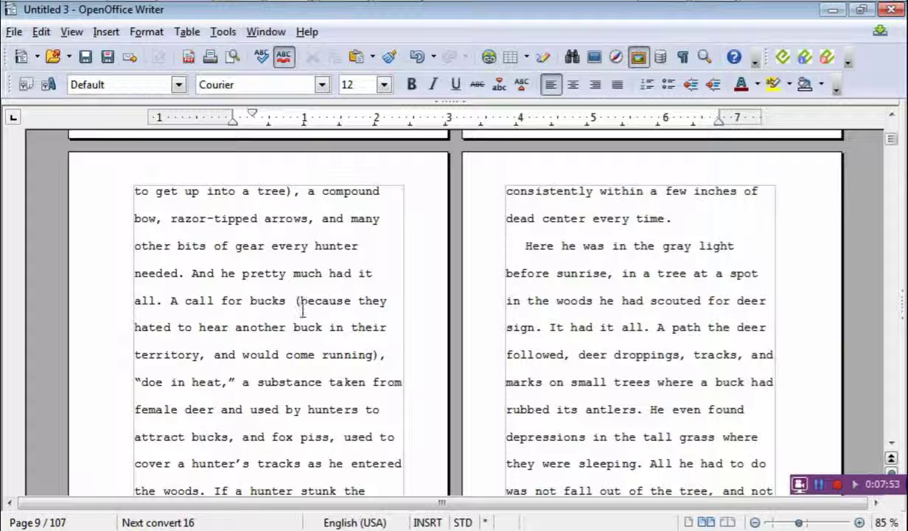
scroll(248, 361, down, 2)
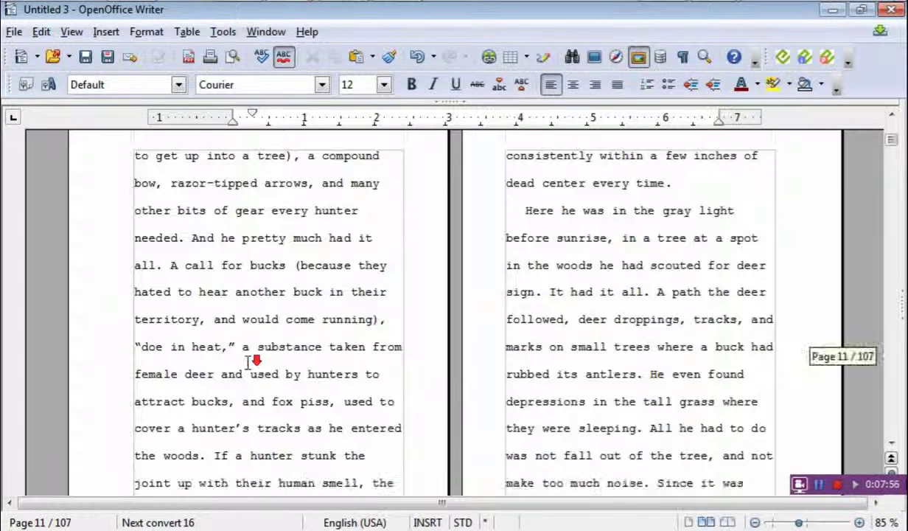
scroll(248, 361, down, 5)
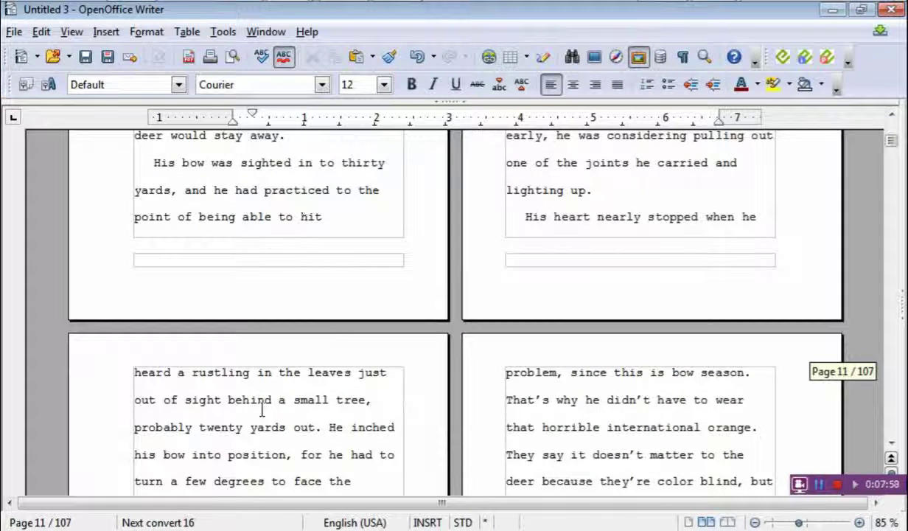
scroll(269, 346, down, 5)
scroll(253, 407, down, 4)
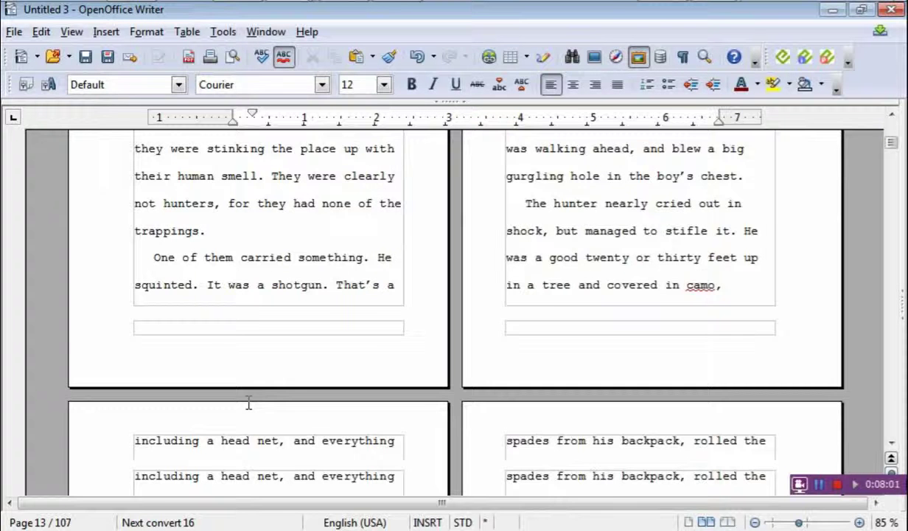
scroll(81, 486, down, 6)
scroll(81, 490, down, 10)
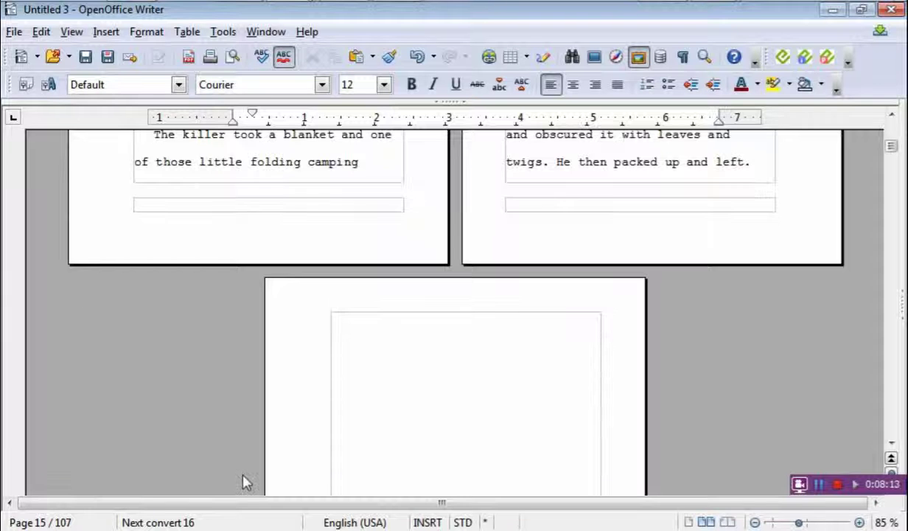
scroll(436, 366, down, 10)
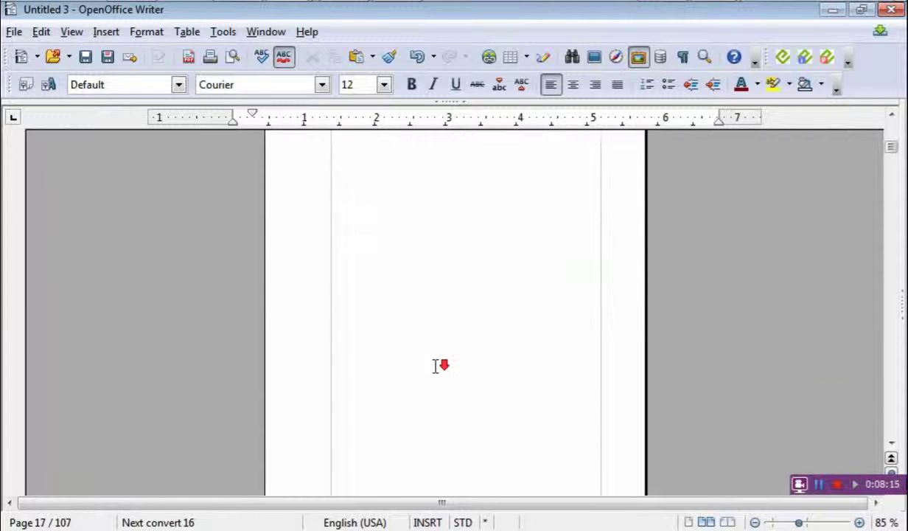
scroll(436, 374, down, 3)
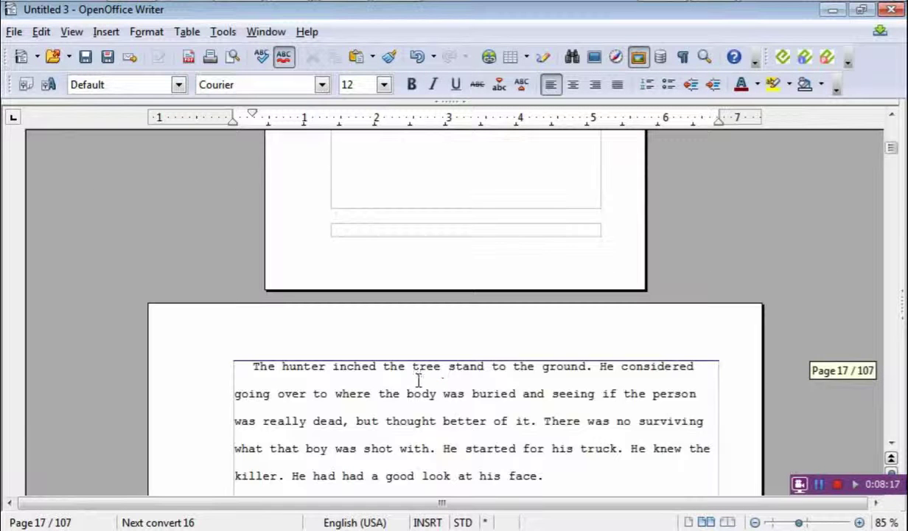
scroll(419, 379, down, 5)
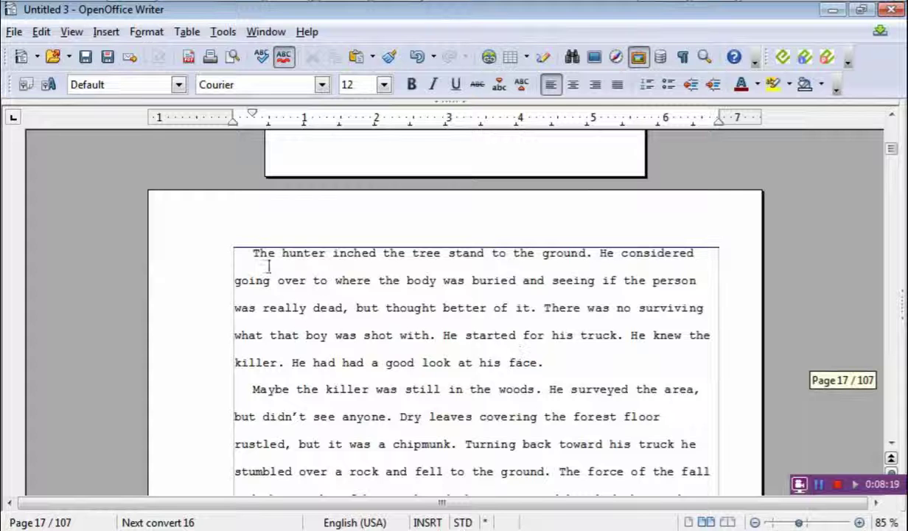
scroll(368, 389, up, 8)
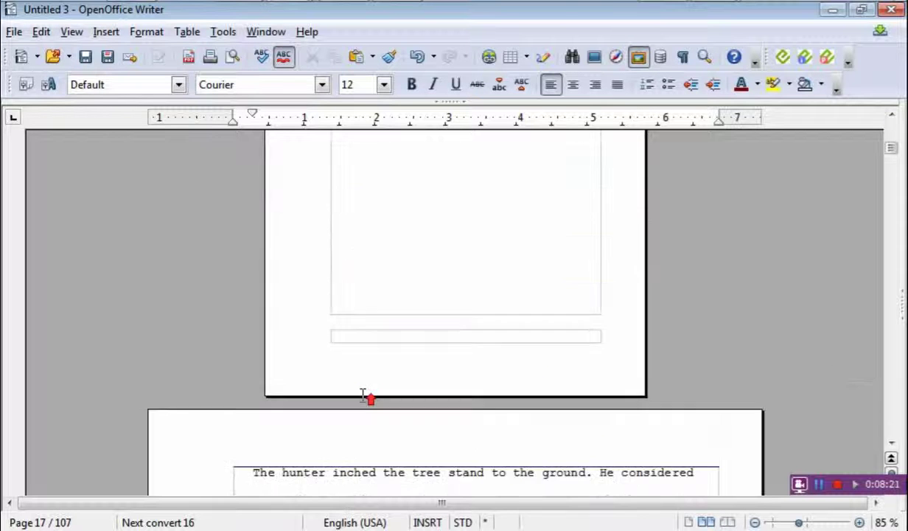
- Page down to the story's opening 1974 heading on page 7
drag(893, 146, 894, 122)
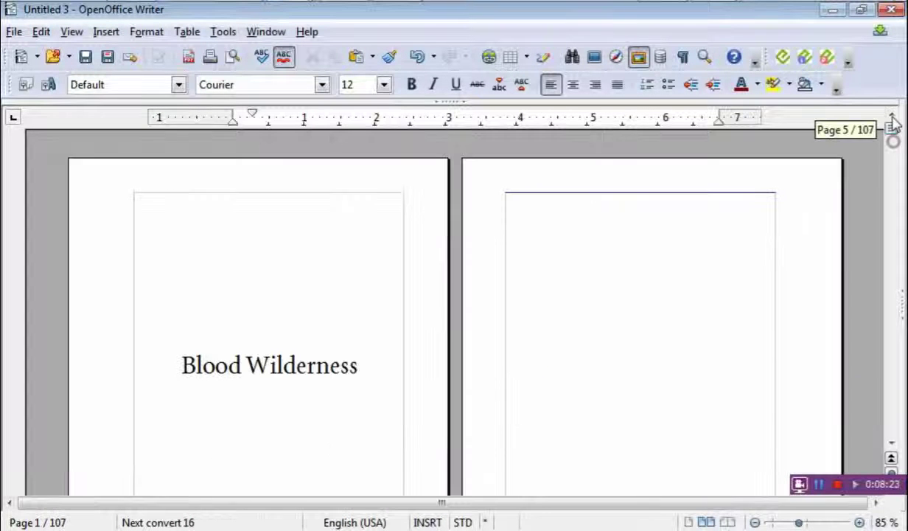
click(894, 295)
click(892, 294)
click(892, 295)
click(893, 295)
click(892, 295)
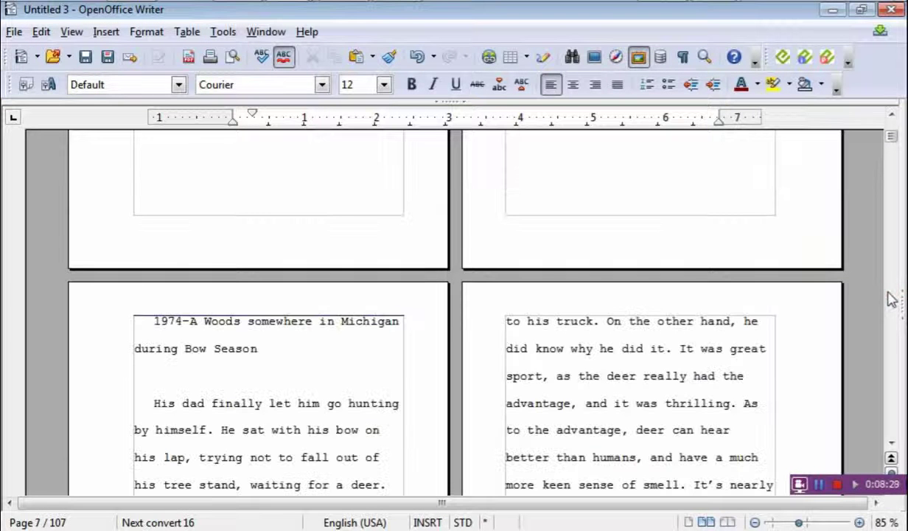
click(155, 319)
- Jump to the final paragraph, then select the whole manuscript with Ctrl+A
drag(891, 137, 894, 440)
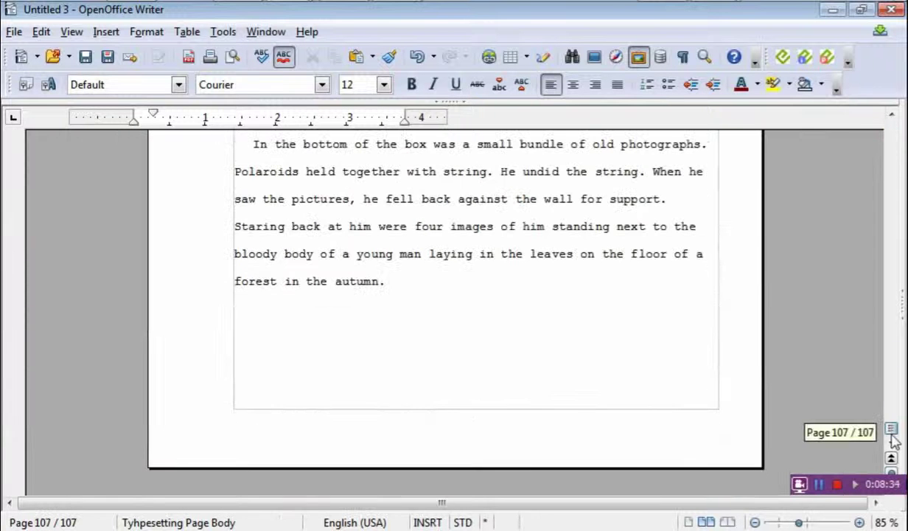
click(413, 305)
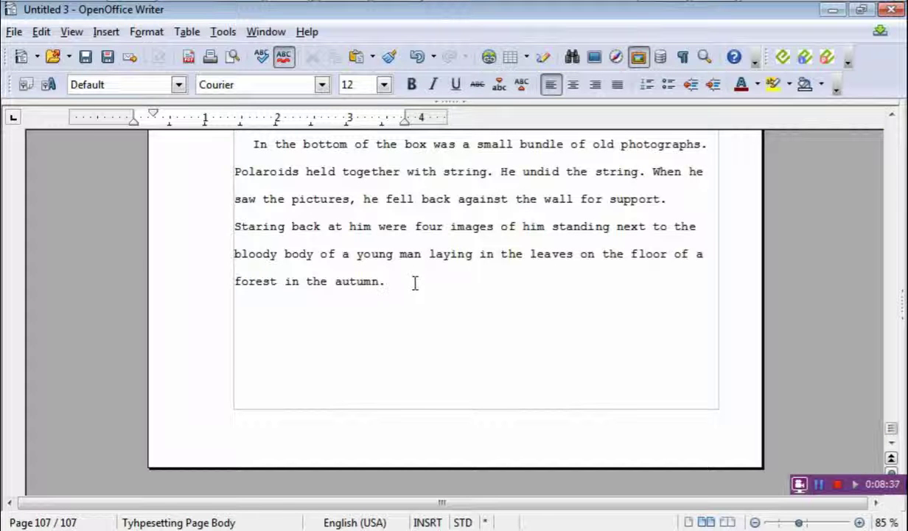
triple_click(415, 282)
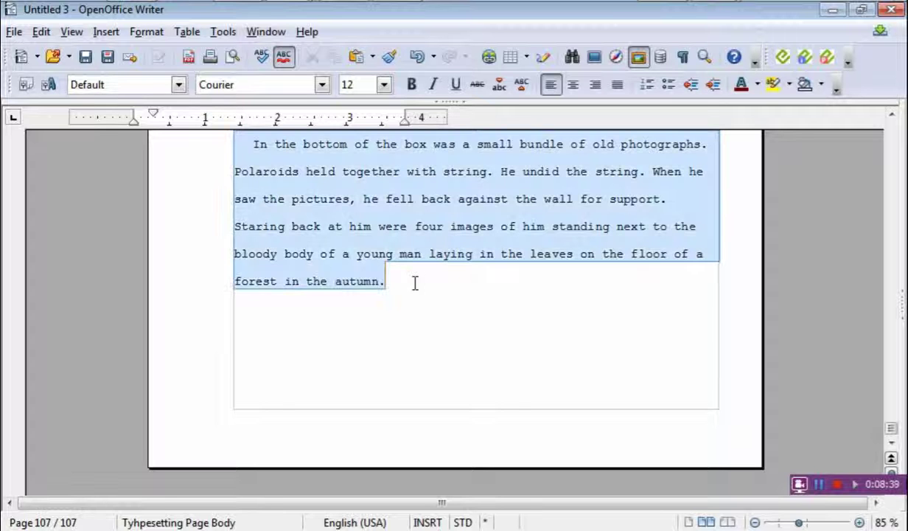
key(ctrl+a)
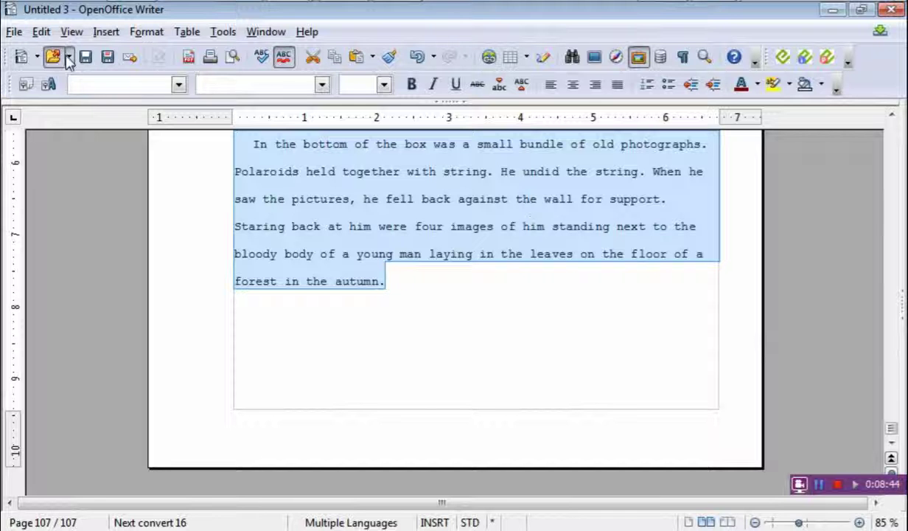
- Apply the Typesetting Body paragraph style to the selected manuscript, bringing it to 103 pages
click(147, 32)
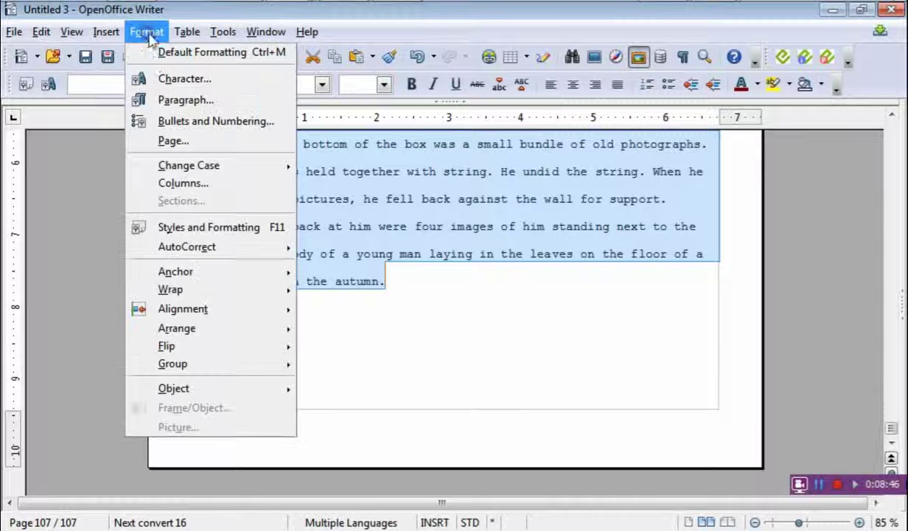
click(168, 101)
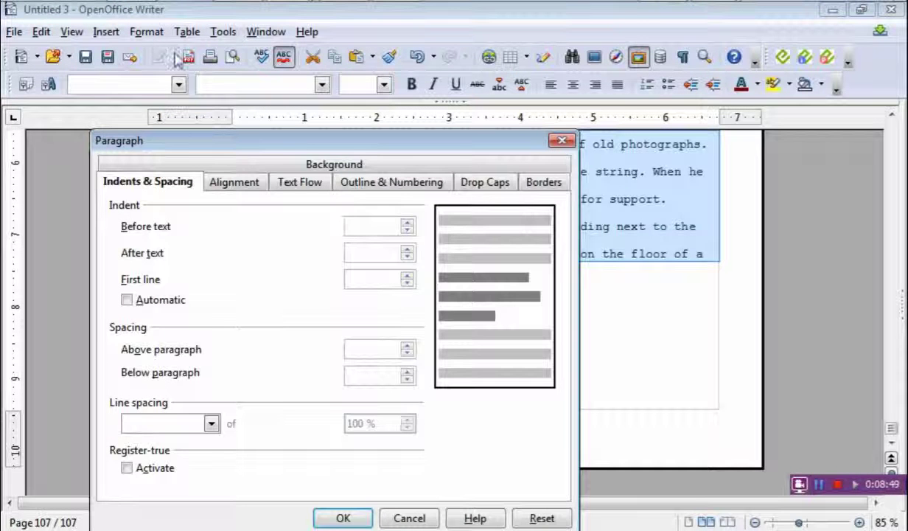
click(562, 141)
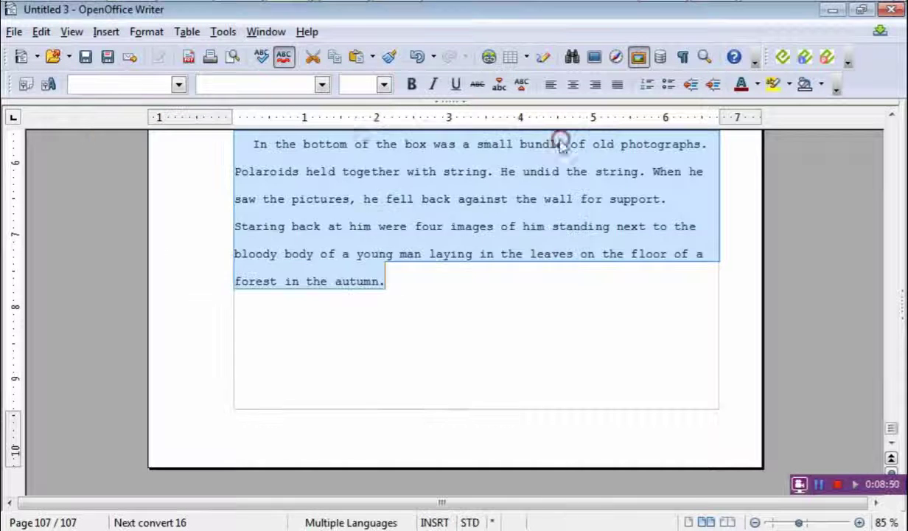
click(148, 33)
click(208, 228)
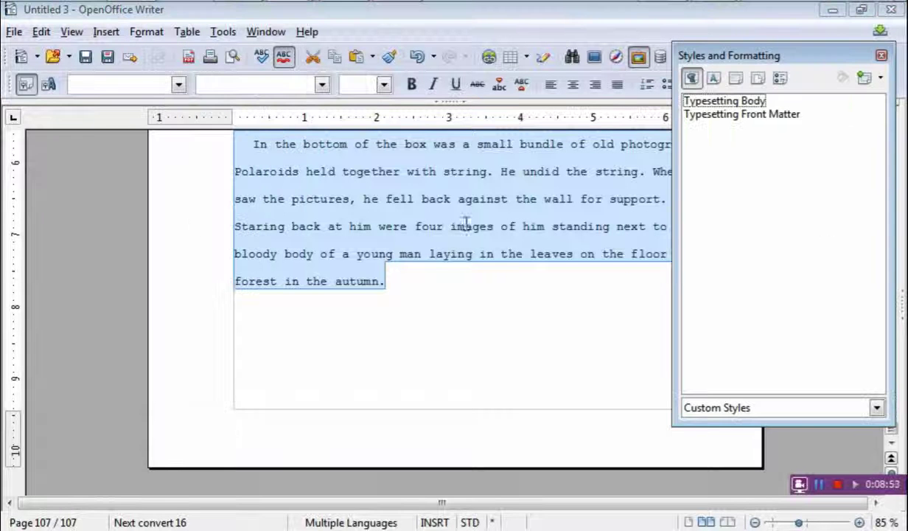
double_click(709, 103)
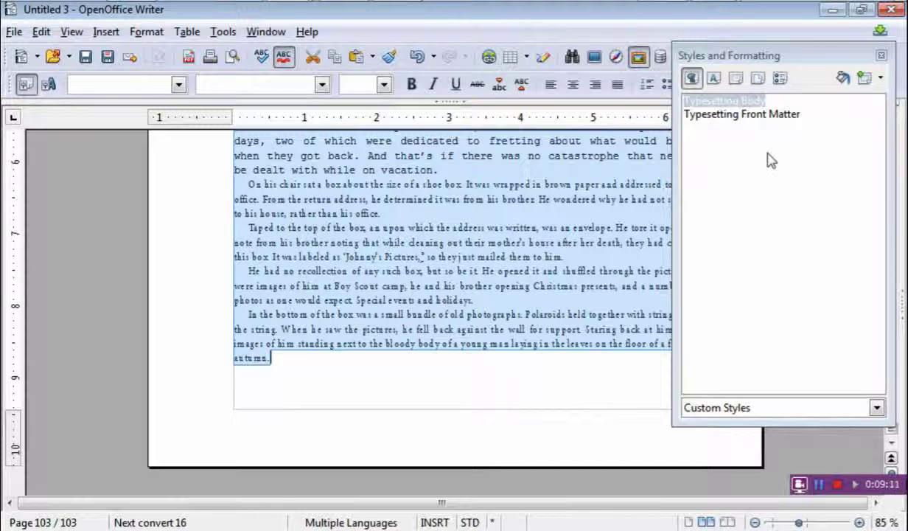
- Apply the Tyhpesetting Page Body page style, cutting the manuscript to 50 pages, then close the styles list
click(758, 80)
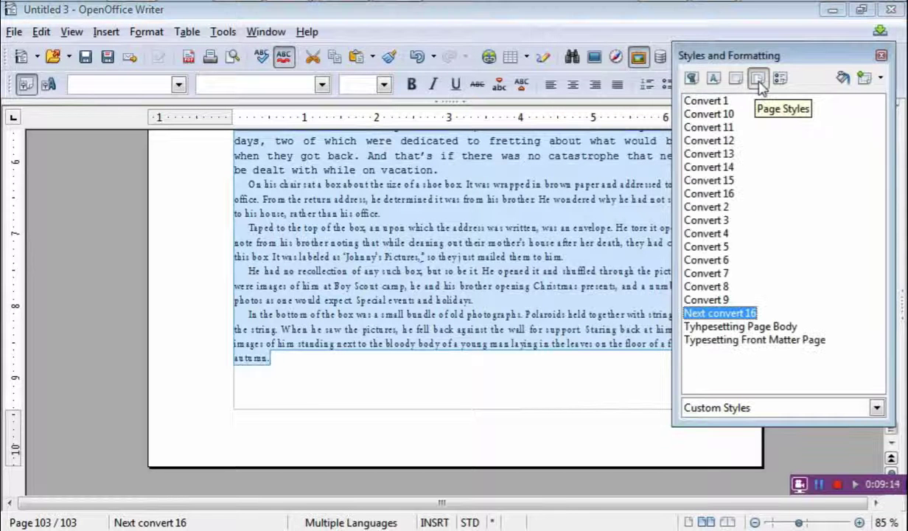
click(718, 328)
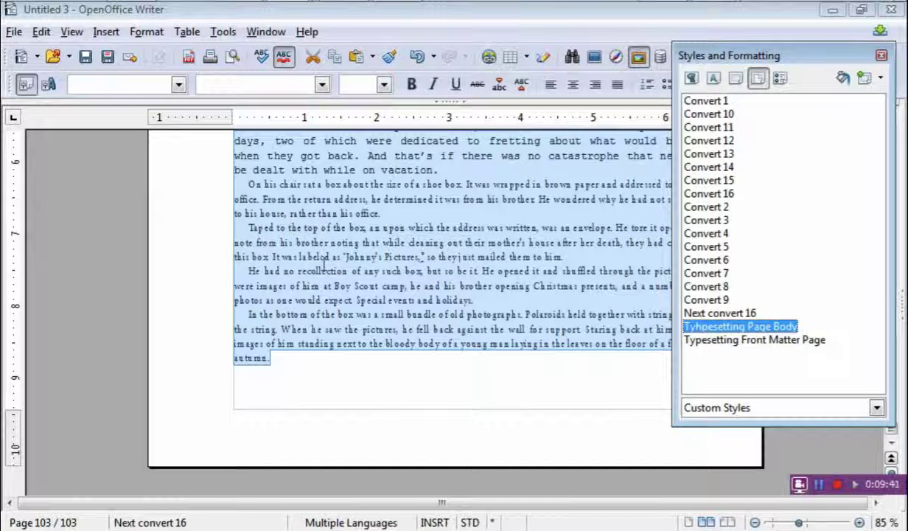
double_click(696, 327)
double_click(724, 330)
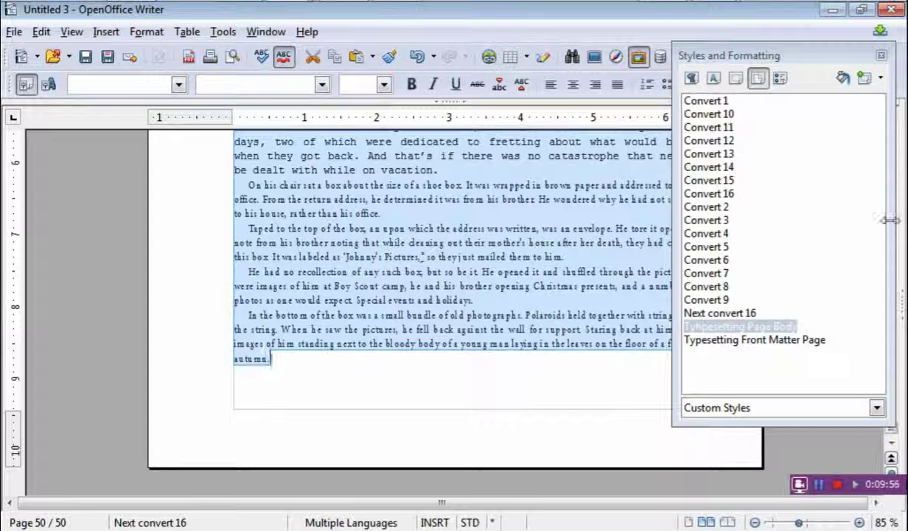
click(881, 56)
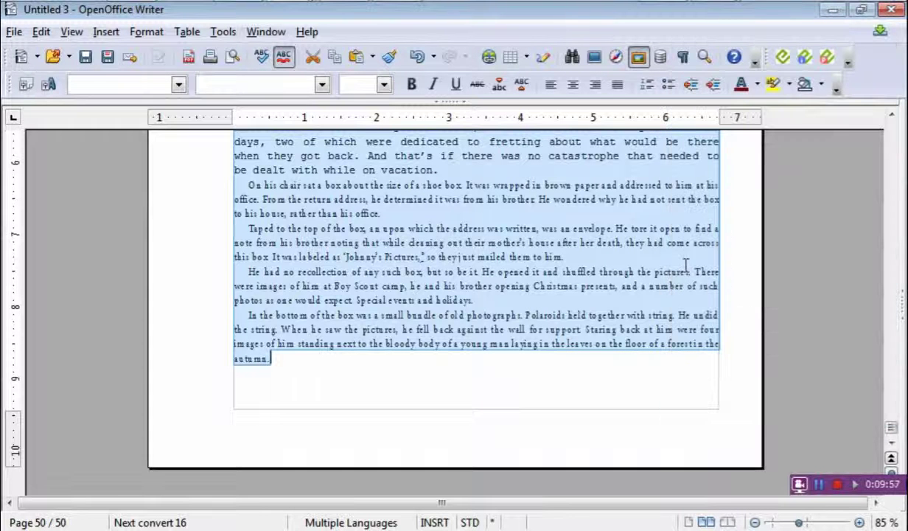
- Deselect the text and scroll to where page 11 meets page 12
click(749, 412)
drag(893, 426, 896, 146)
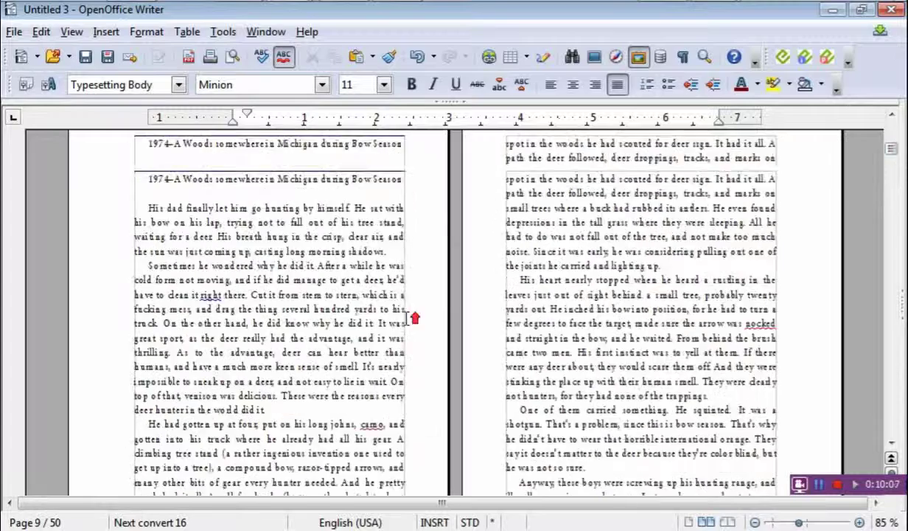
scroll(413, 314, up, 6)
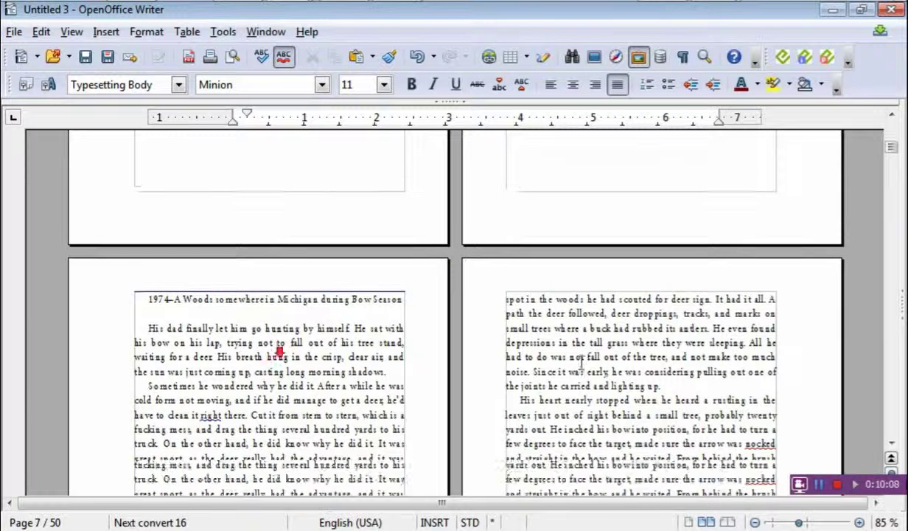
scroll(269, 346, down, 1)
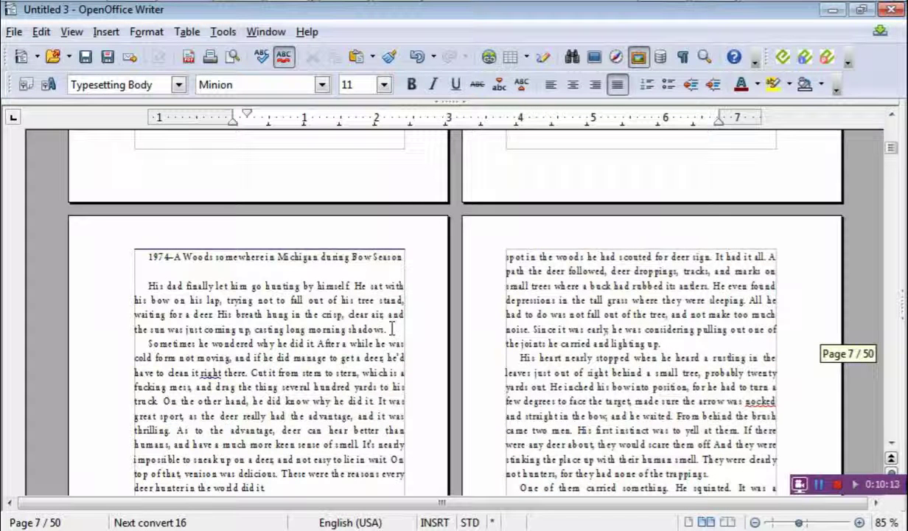
scroll(650, 330, down, 4)
scroll(647, 329, down, 8)
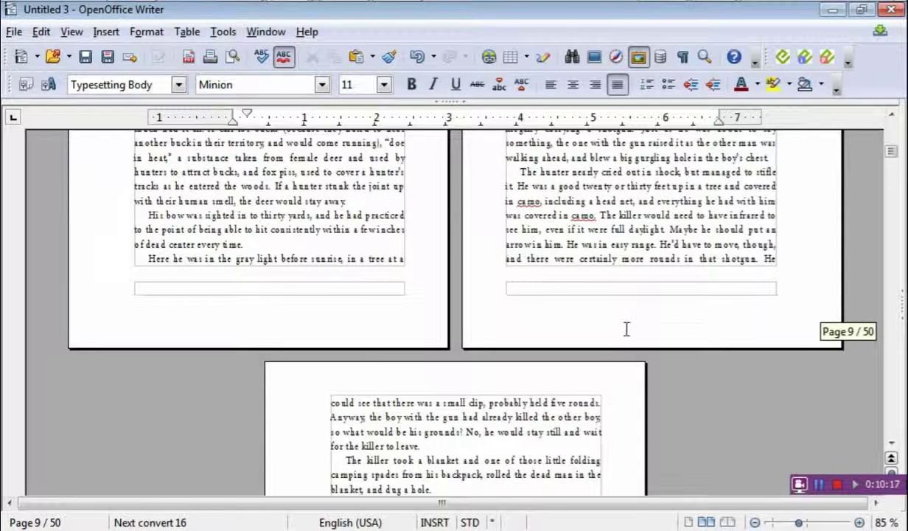
scroll(626, 329, down, 8)
scroll(609, 331, up, 6)
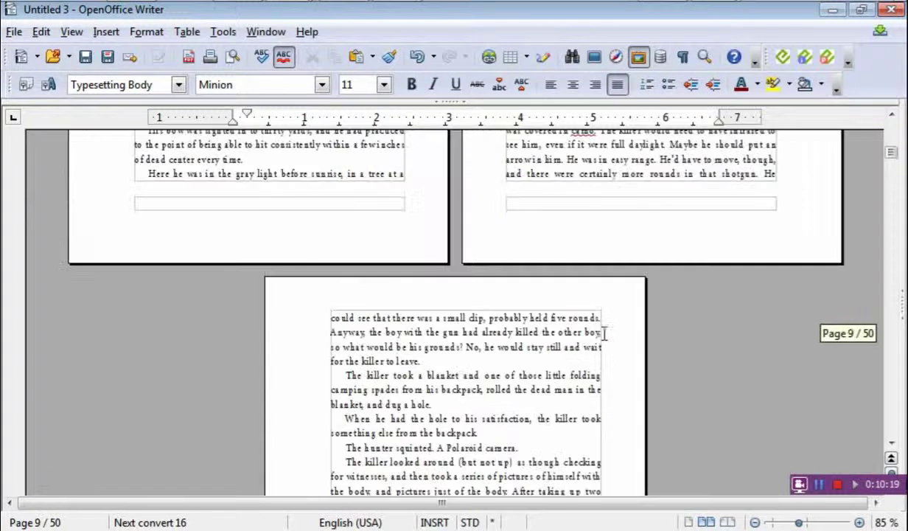
scroll(675, 181, up, 2)
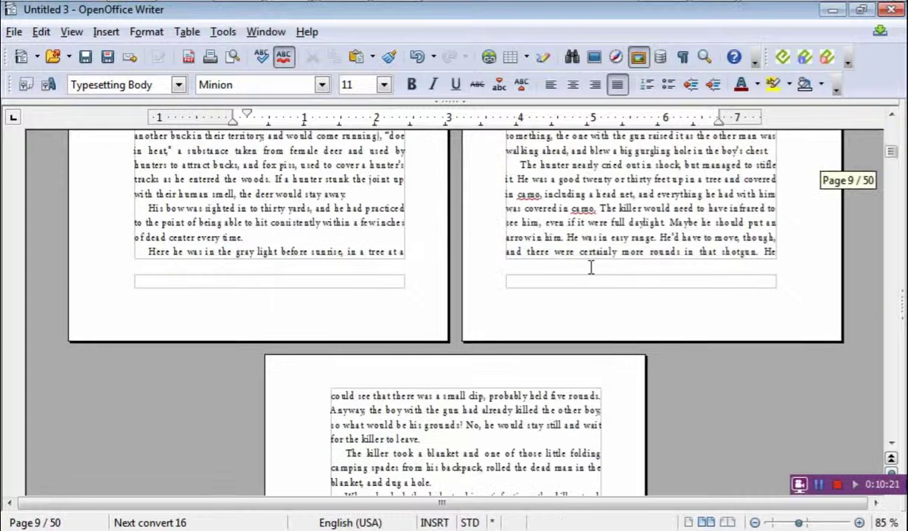
scroll(621, 288, down, 1)
scroll(627, 254, down, 10)
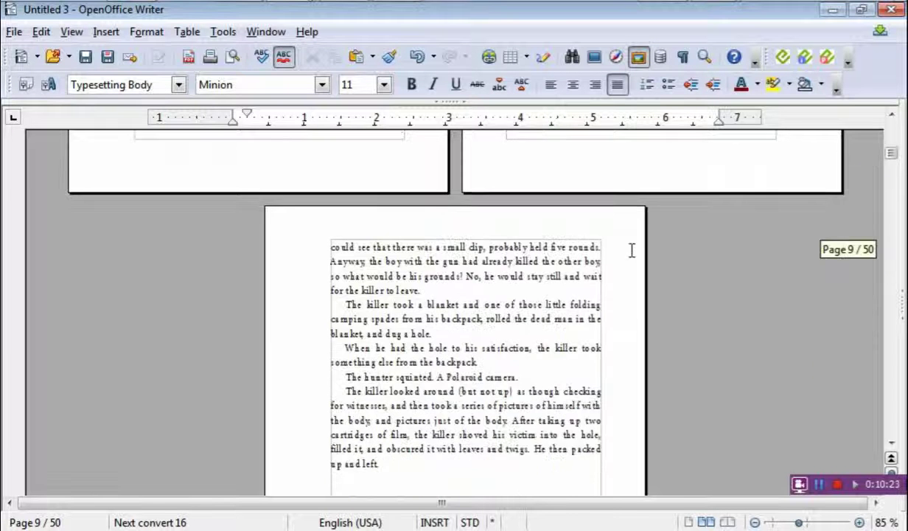
scroll(510, 314, down, 5)
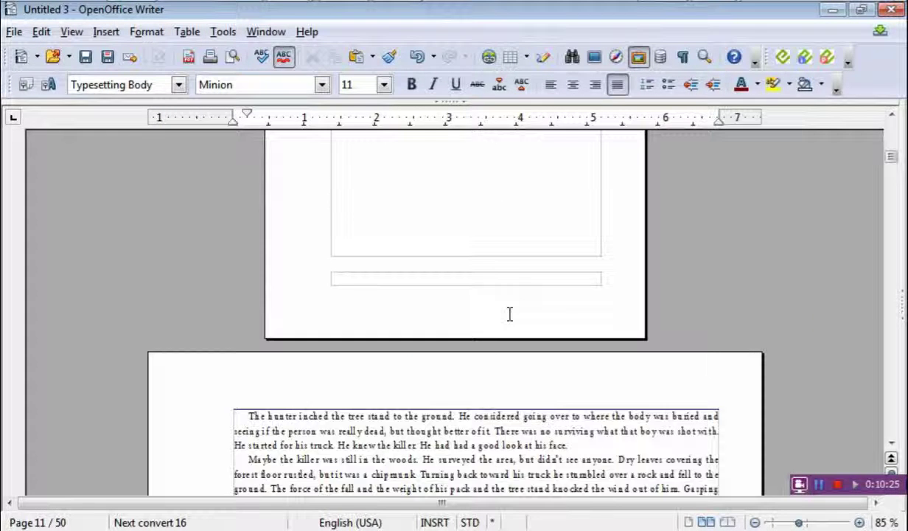
scroll(509, 314, down, 2)
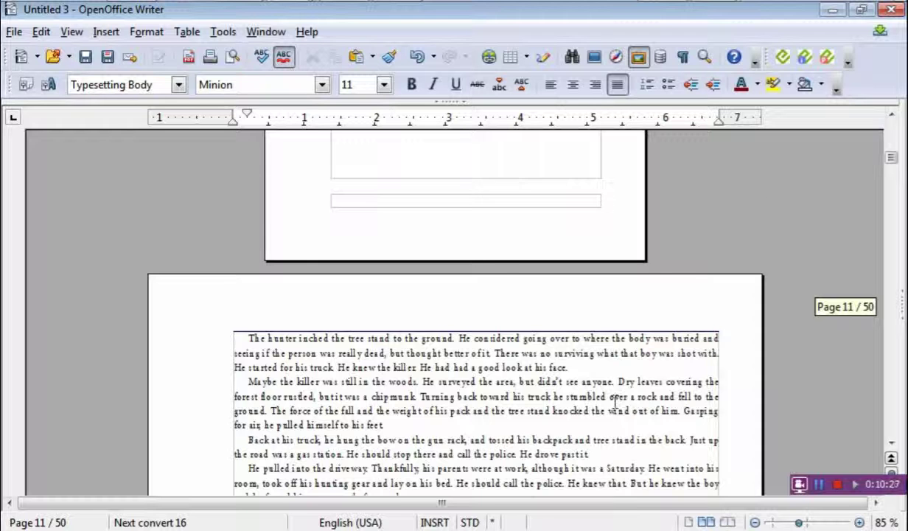
scroll(589, 398, down, 2)
- Replace the old break before 'The hunter inched the tree stand…' with a manual page break
click(246, 261)
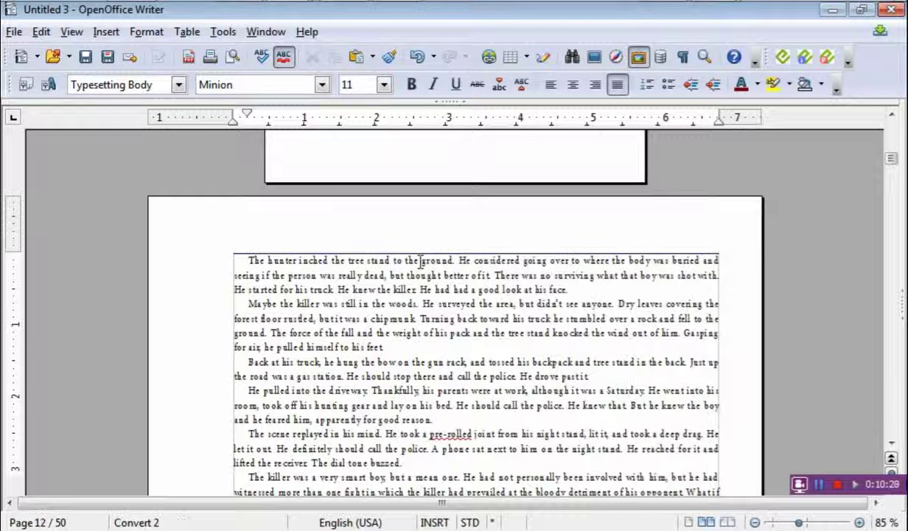
key(Up)
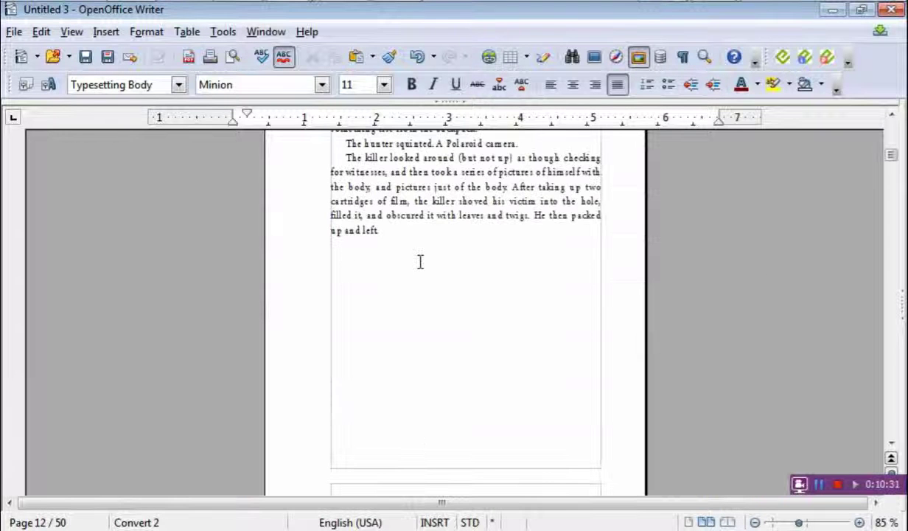
key(Down)
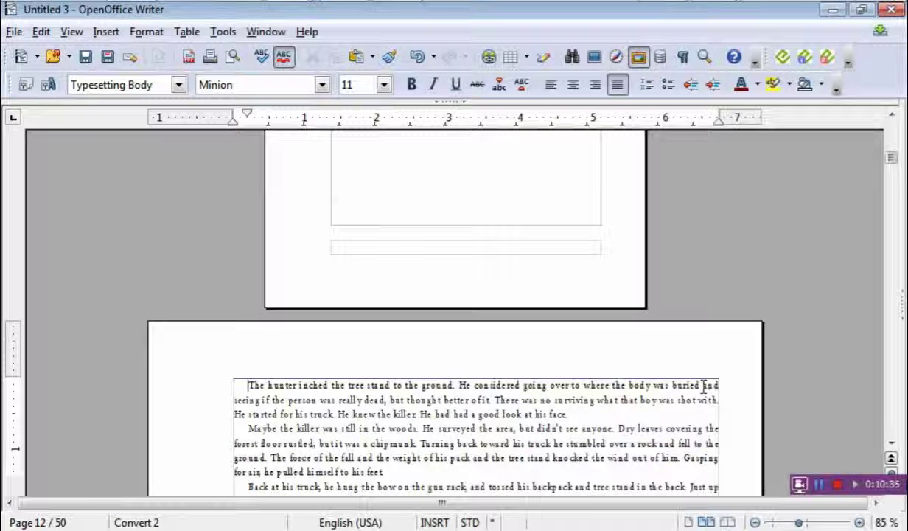
key(BackSpace)
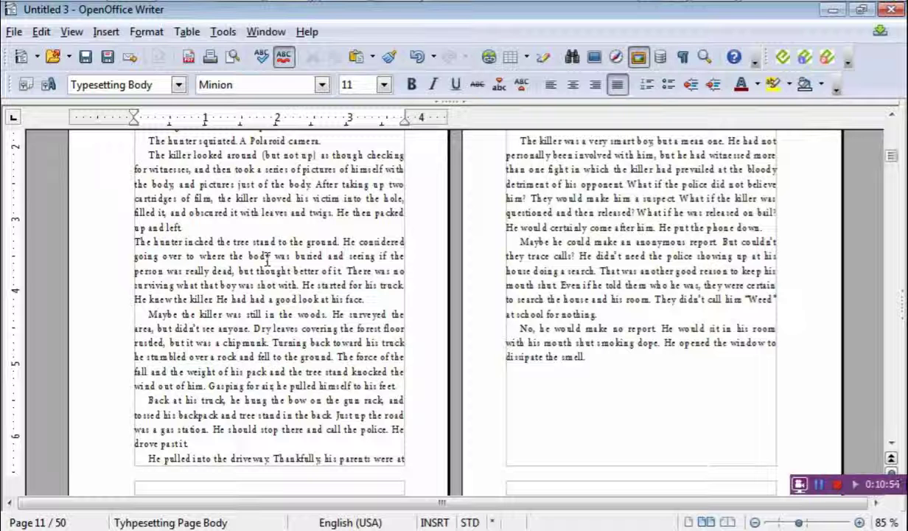
key(ctrl+Return)
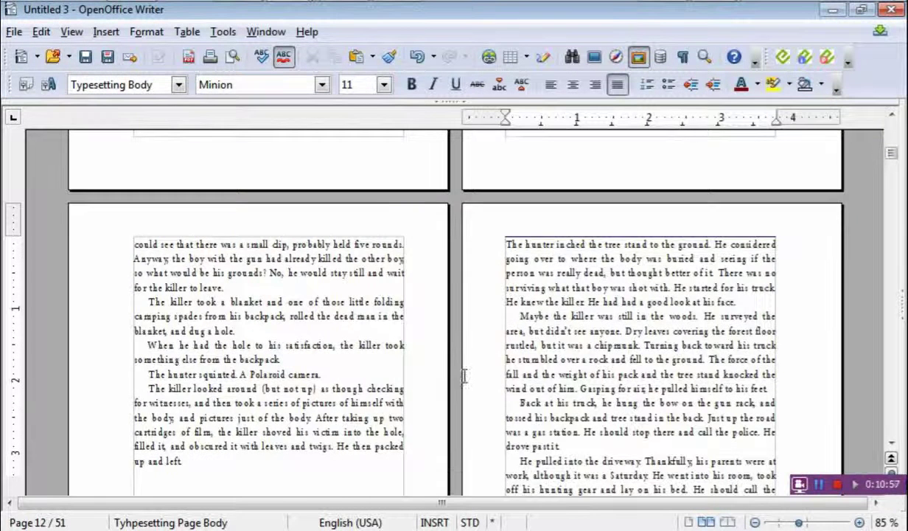
- Scroll down to the top of page 13 where 'Forty Years Later' begins
scroll(465, 375, up, 15)
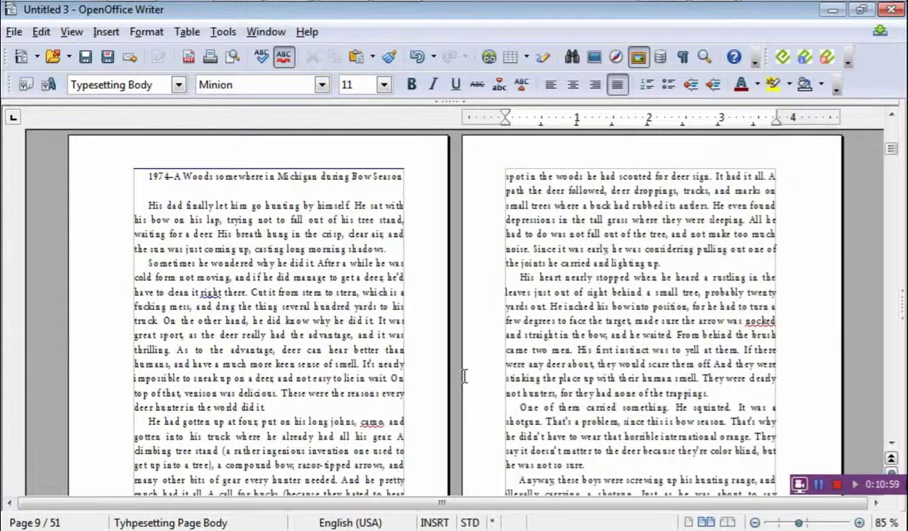
scroll(214, 210, down, 8)
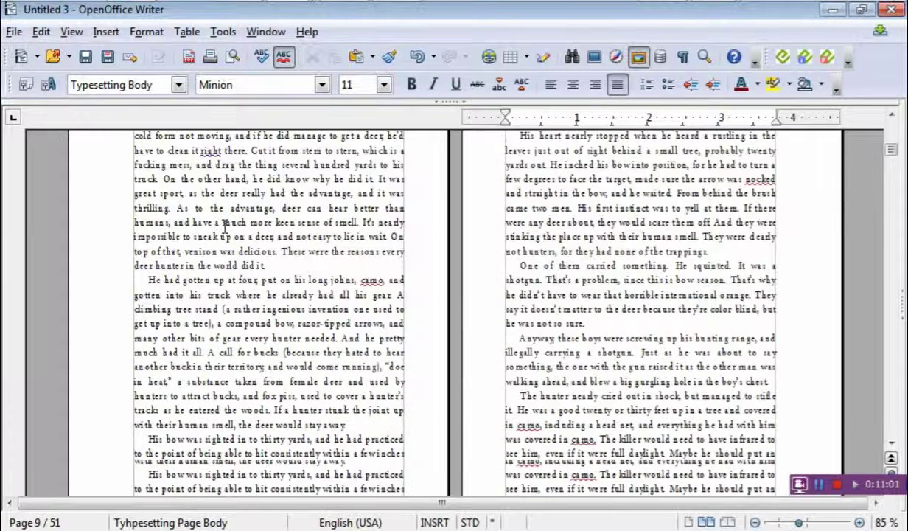
scroll(466, 289, down, 3)
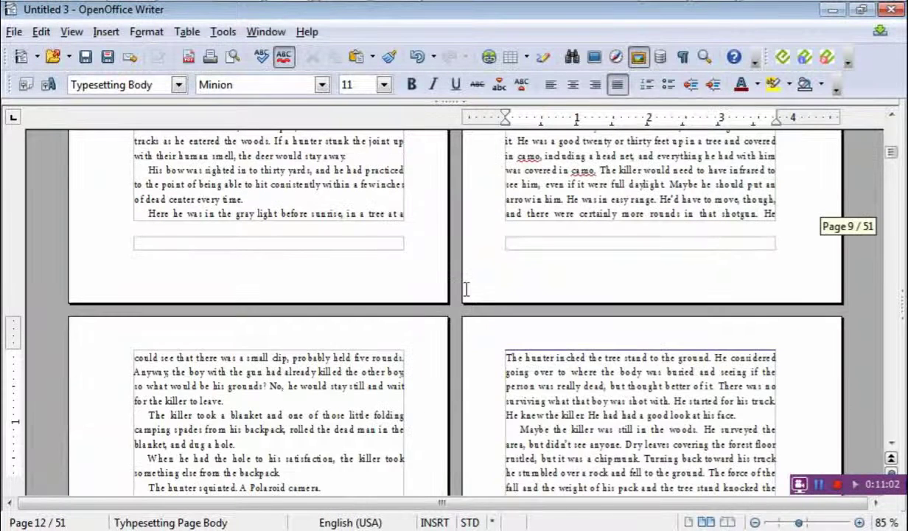
scroll(613, 382, down, 1)
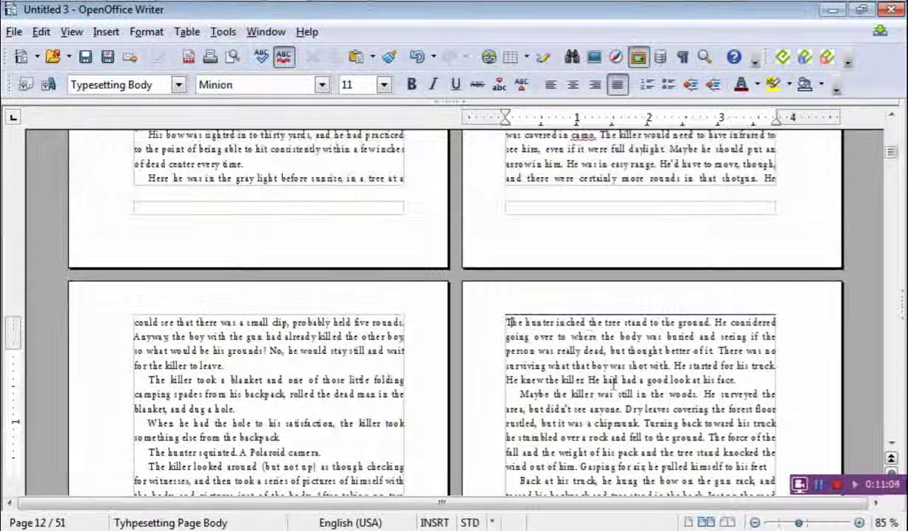
scroll(614, 380, down, 1)
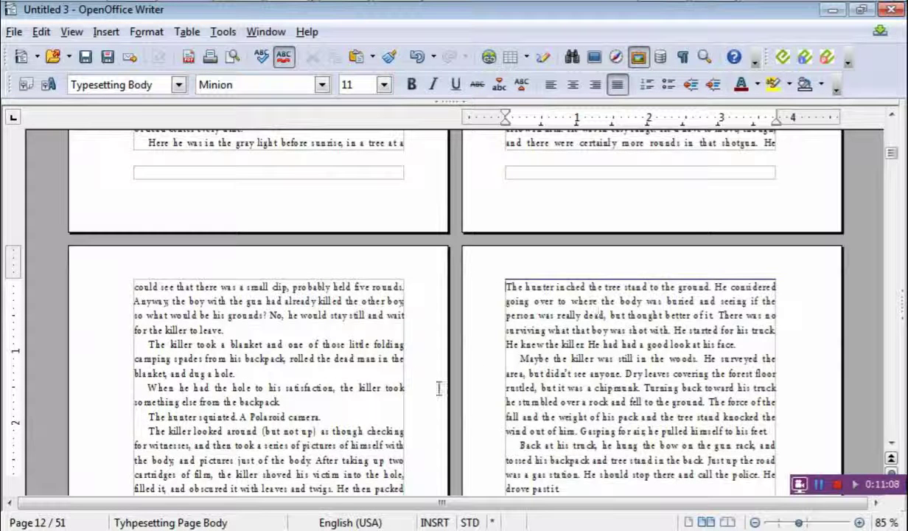
scroll(376, 356, down, 10)
scroll(402, 365, up, 6)
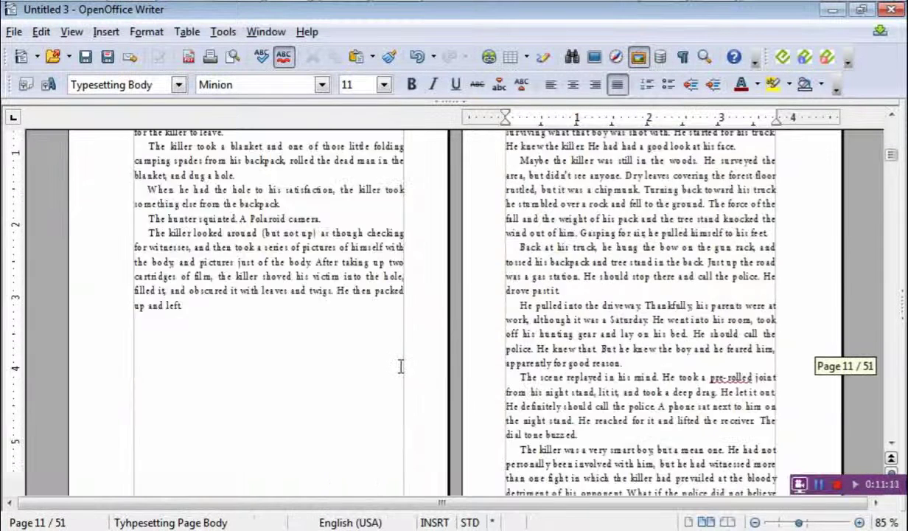
scroll(327, 366, down, 3)
scroll(295, 376, up, 5)
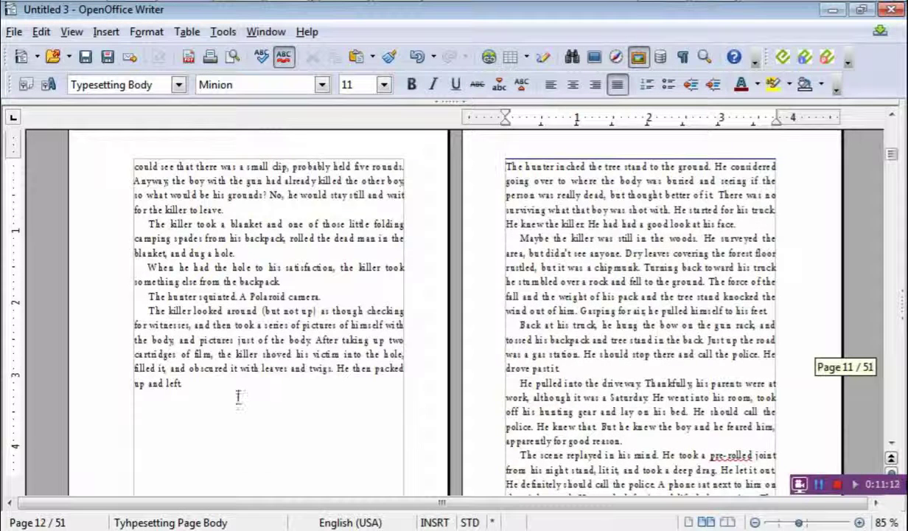
scroll(473, 333, down, 15)
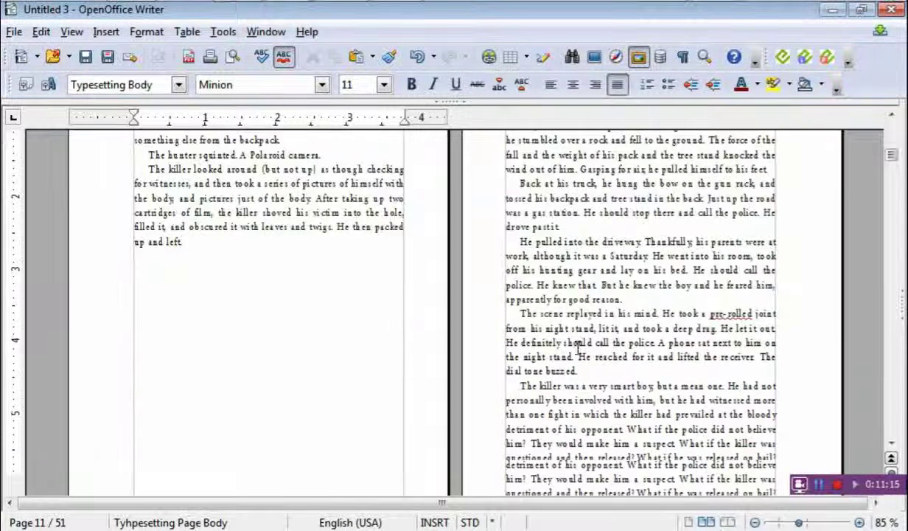
scroll(515, 367, down, 15)
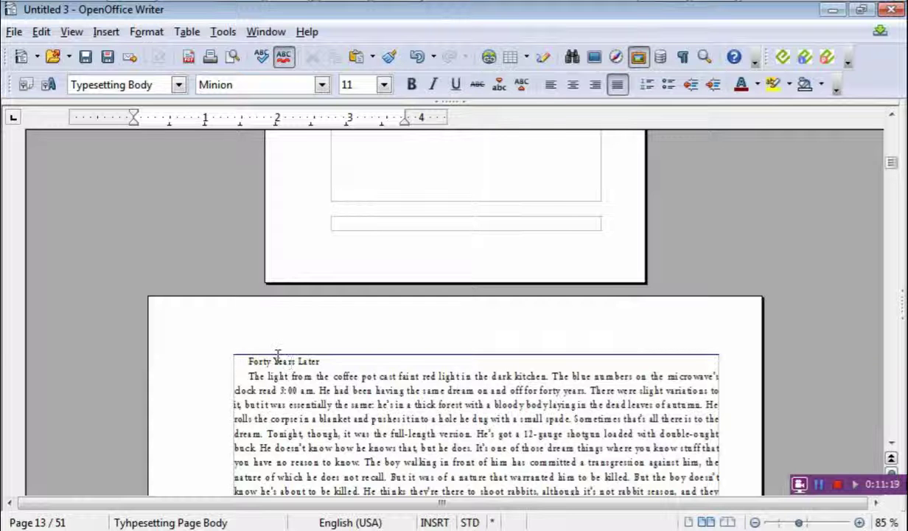
- Replace the break before 'Forty Years Later' with a manual page break
click(249, 361)
key(BackSpace)
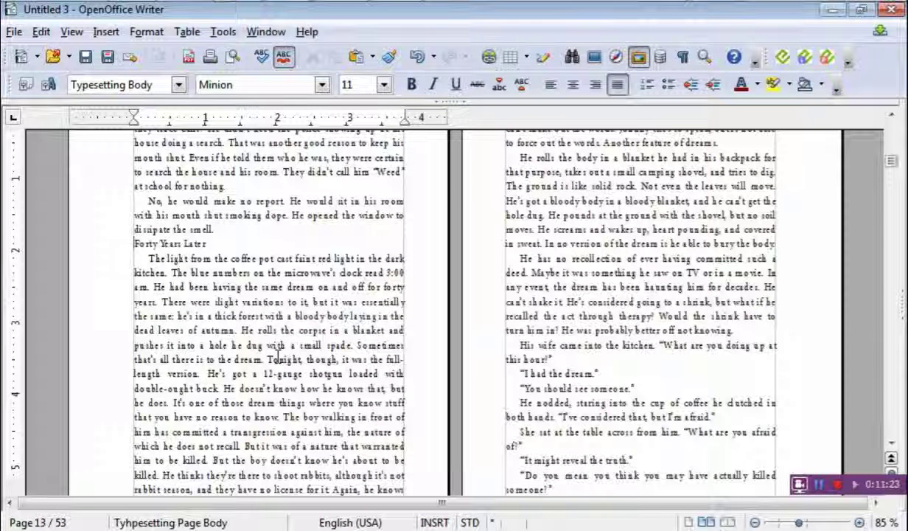
key(ctrl+Return)
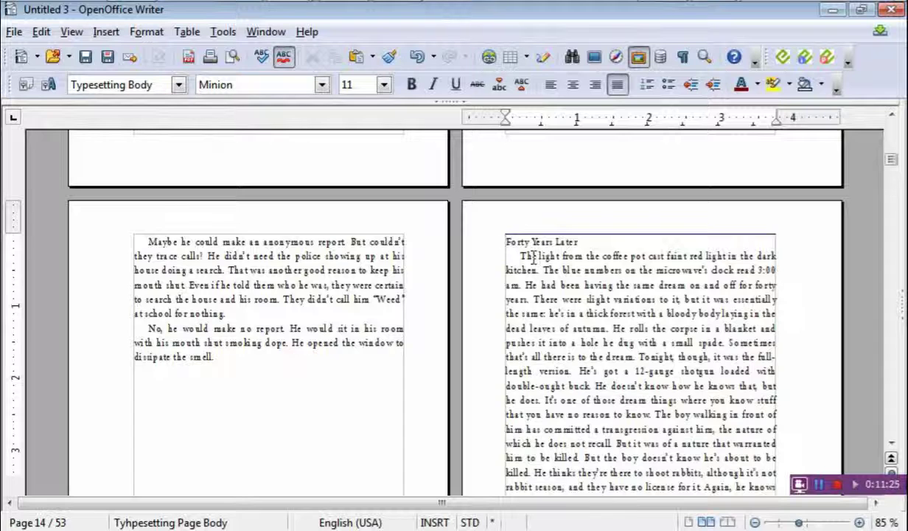
- Insert a page break so the Chapter heading starts a fresh page, giving 57 pages
scroll(516, 247, down, 3)
scroll(528, 279, down, 12)
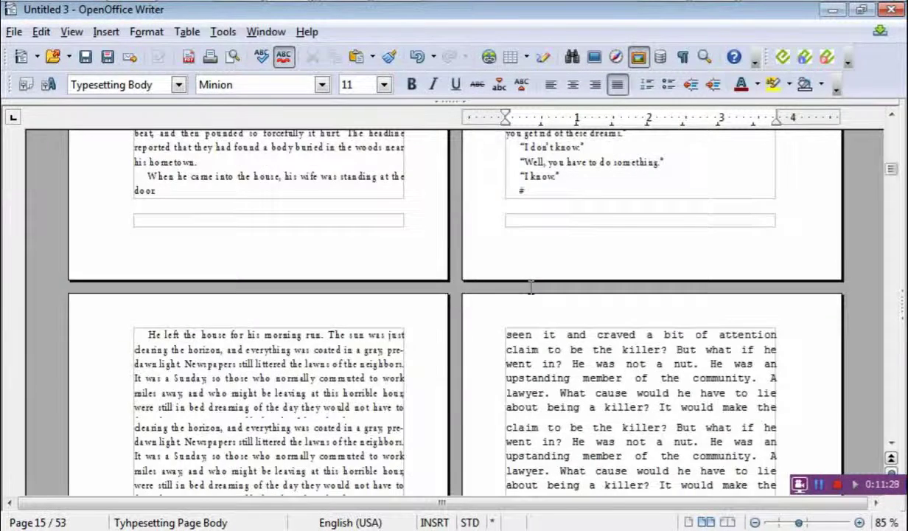
scroll(531, 288, down, 10)
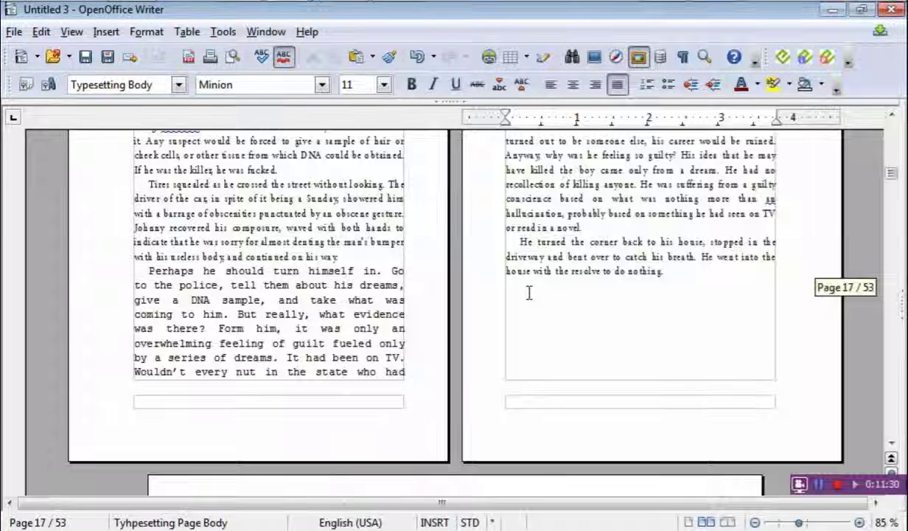
scroll(529, 292, down, 5)
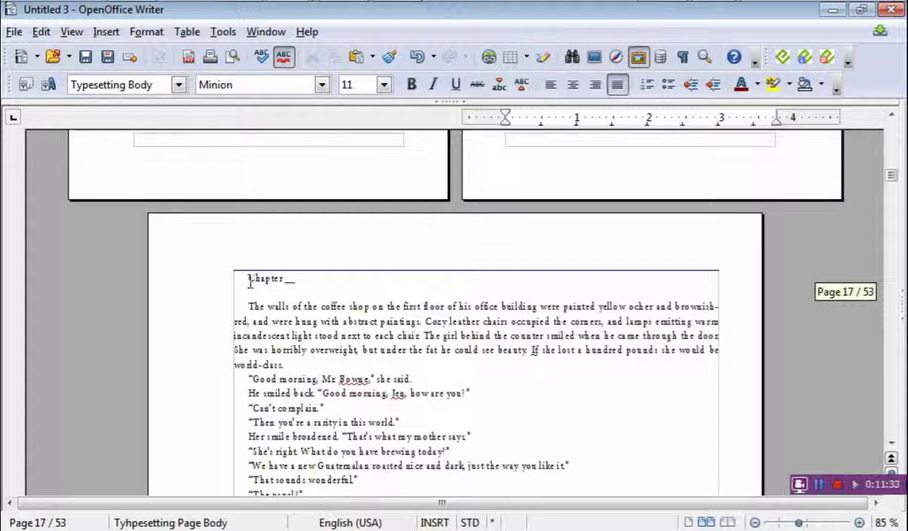
click(287, 278)
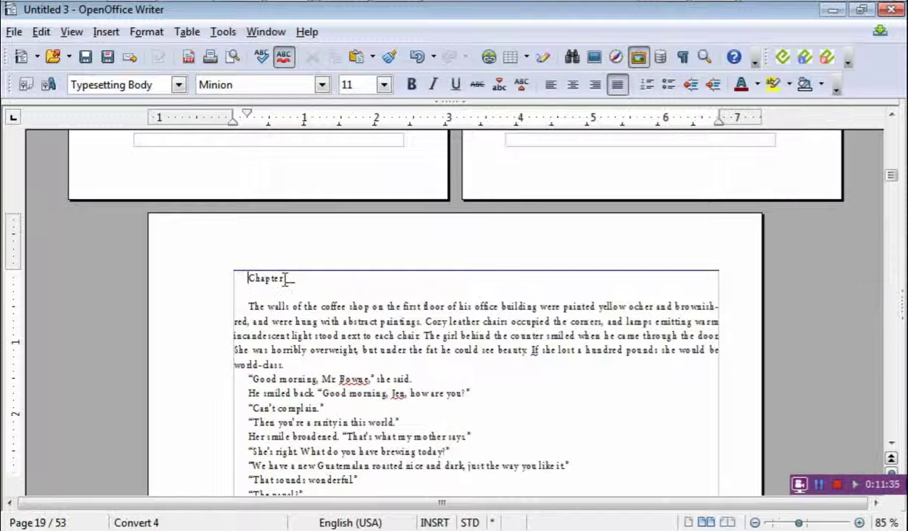
key(ctrl+Return)
scroll(447, 342, down, 10)
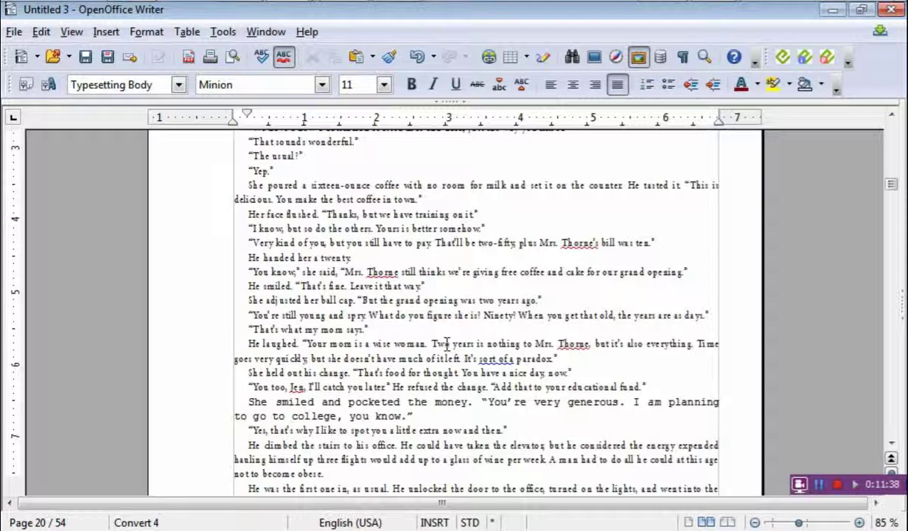
scroll(448, 343, up, 7)
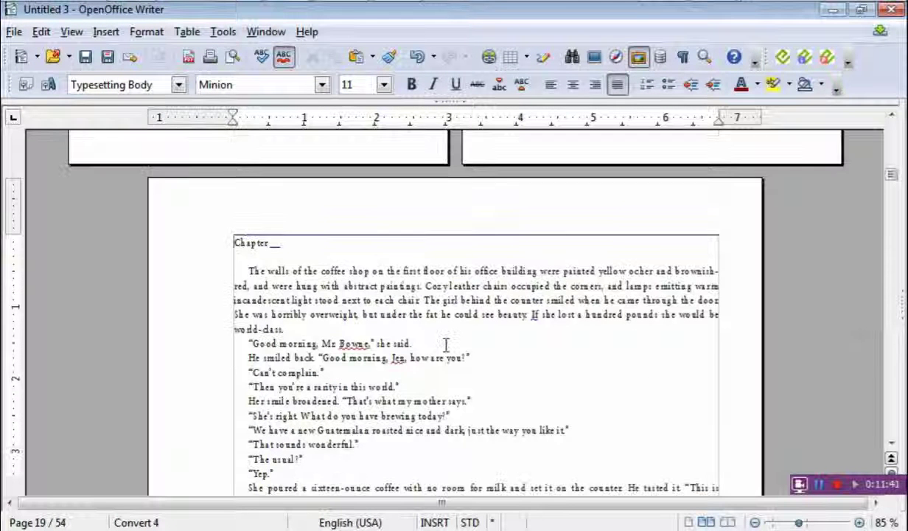
scroll(446, 344, up, 3)
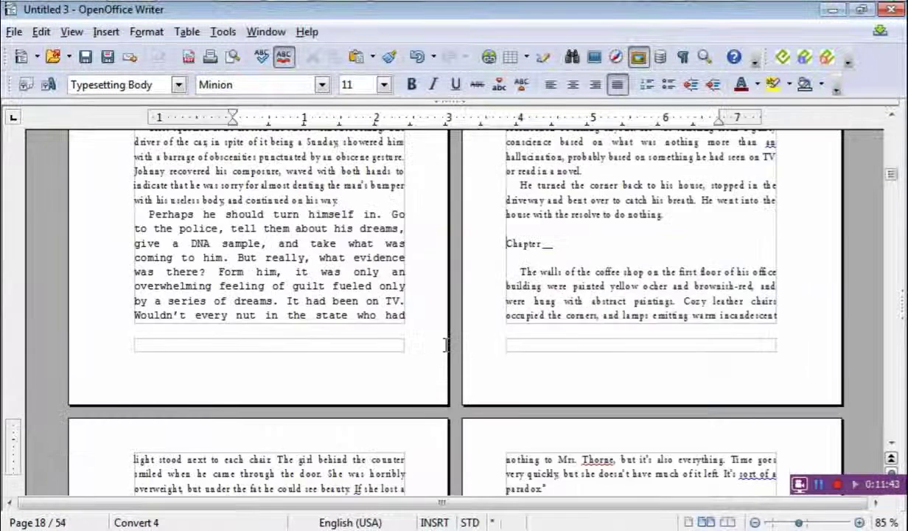
key(ctrl+Return)
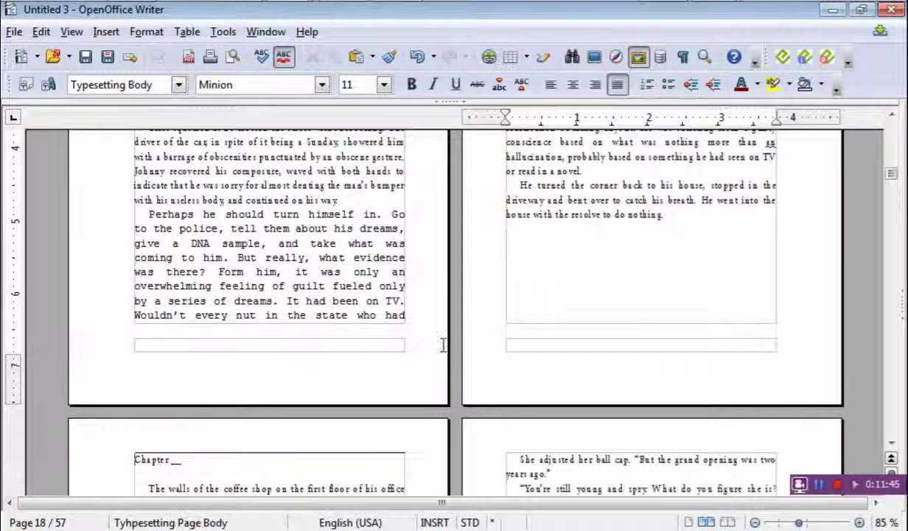
scroll(453, 398, down, 1)
scroll(453, 398, down, 10)
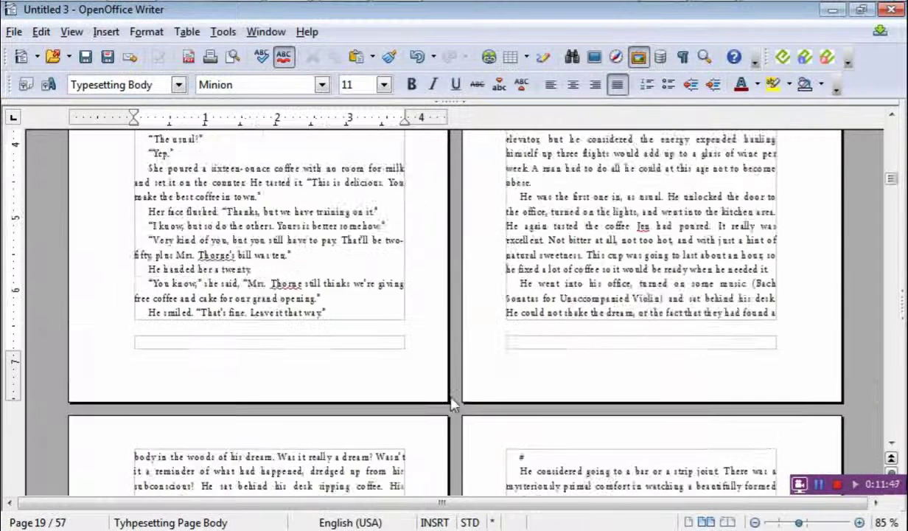
drag(891, 180, 892, 155)
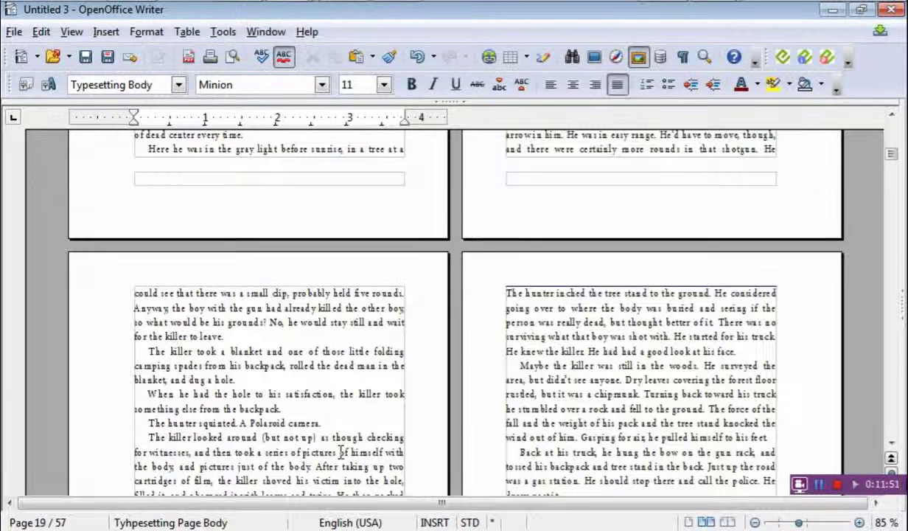
drag(891, 153, 892, 129)
- On page 9, remove the 1974 subtitle's indent and add three blank lines above it
scroll(427, 405, down, 4)
scroll(894, 247, down, 5)
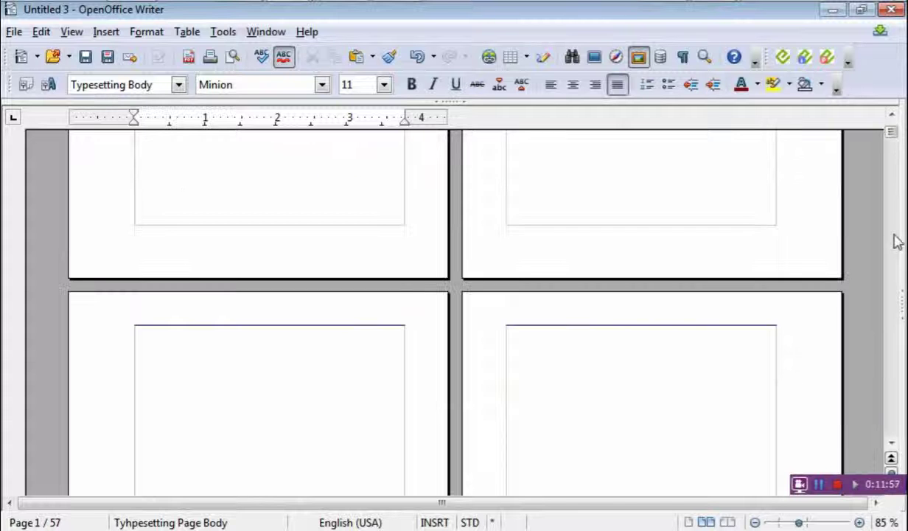
drag(891, 131, 325, 356)
click(200, 314)
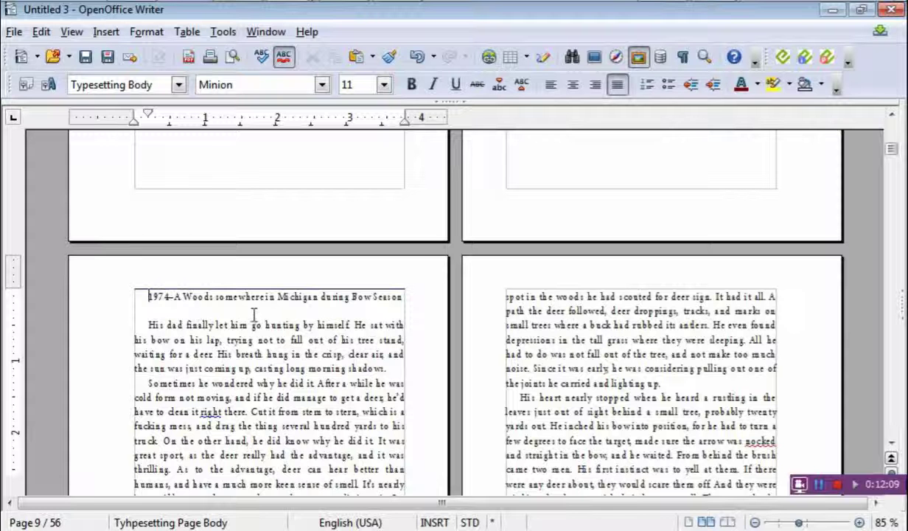
key(BackSpace)
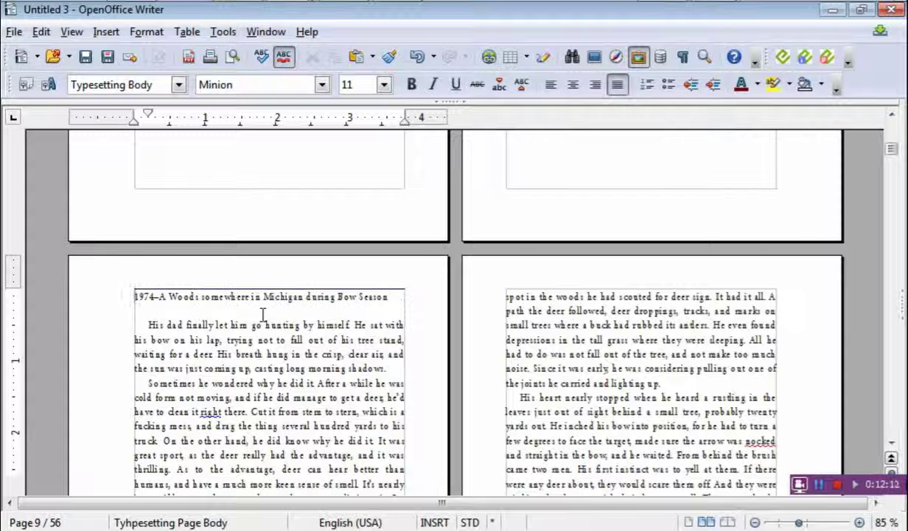
key(Return)
key(Return)
key(Return)
key(Return)
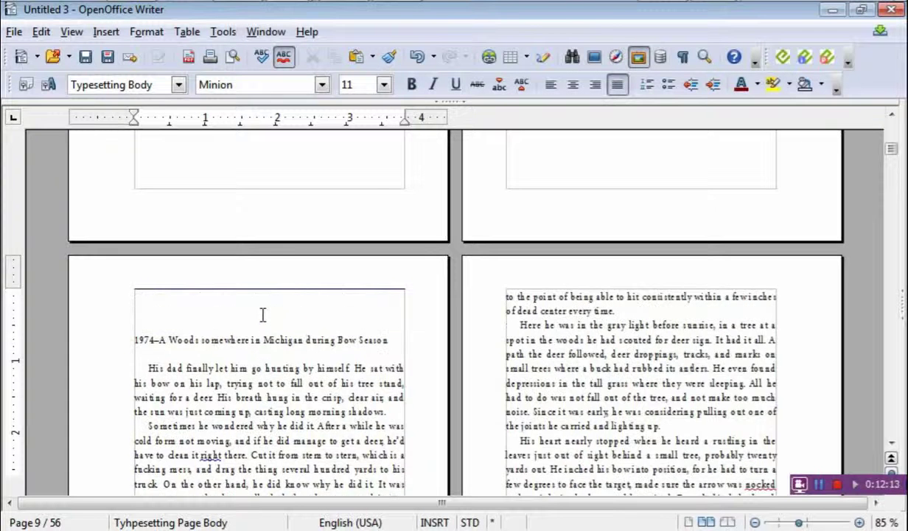
key(Return)
key(Return)
key(Return)
key(Return)
key(Return)
key(Return)
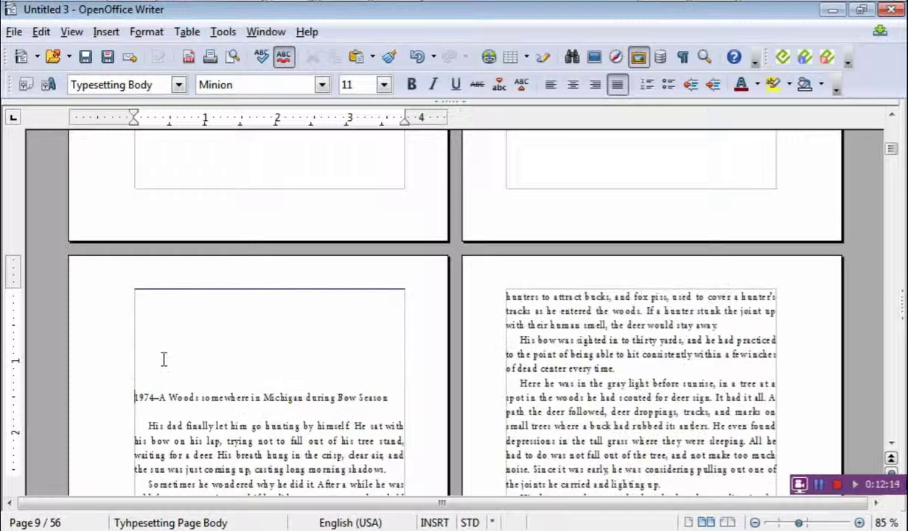
key(Return)
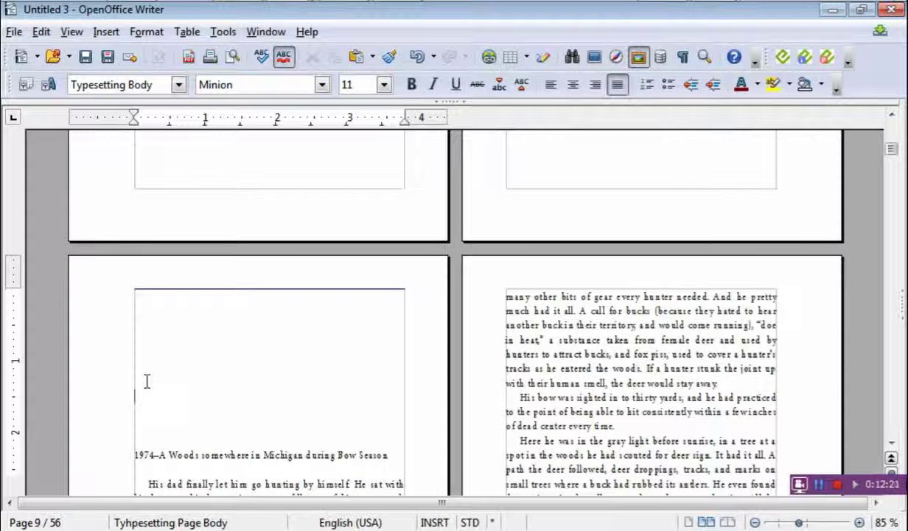
- Type the 'Chapter One' heading on the empty line above the subtitle
key(Up)
key(Up)
key(Up)
key(Up)
click(142, 420)
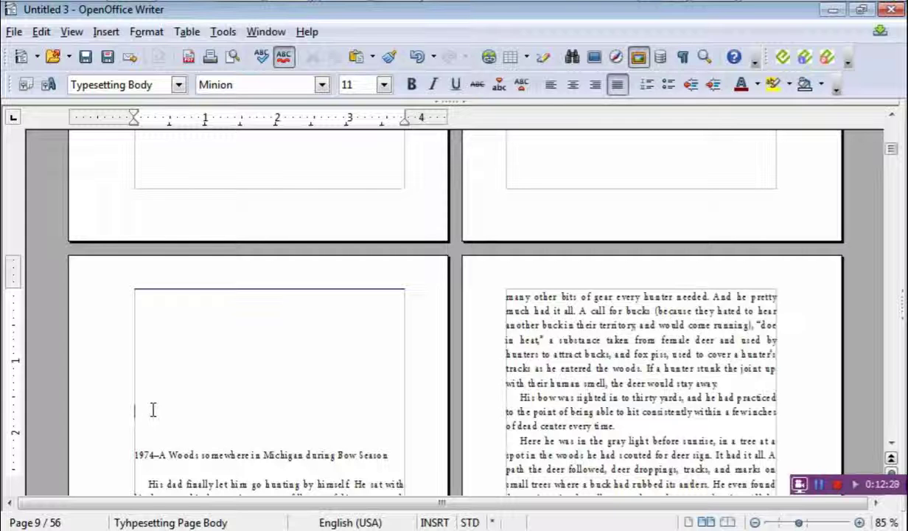
text(chapter One)
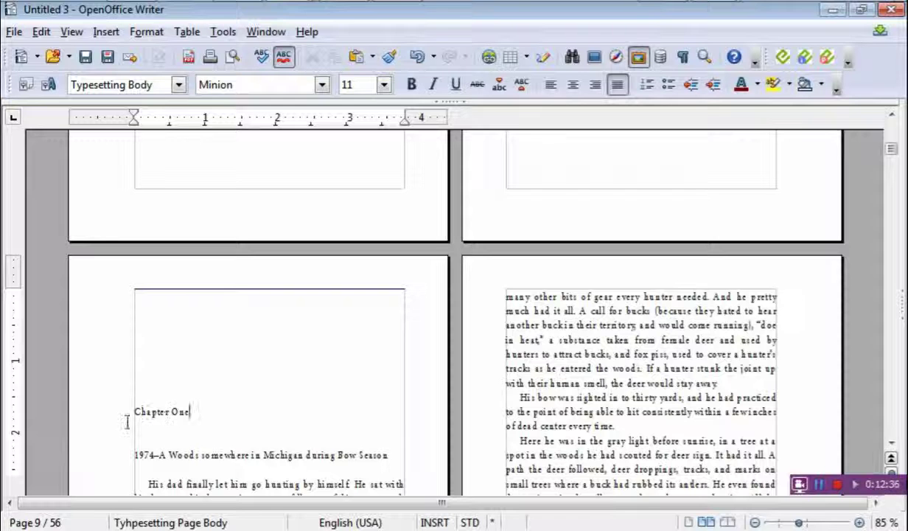
click(138, 411)
- Make the Chapter One title 16 pt and centered
drag(137, 413, 196, 412)
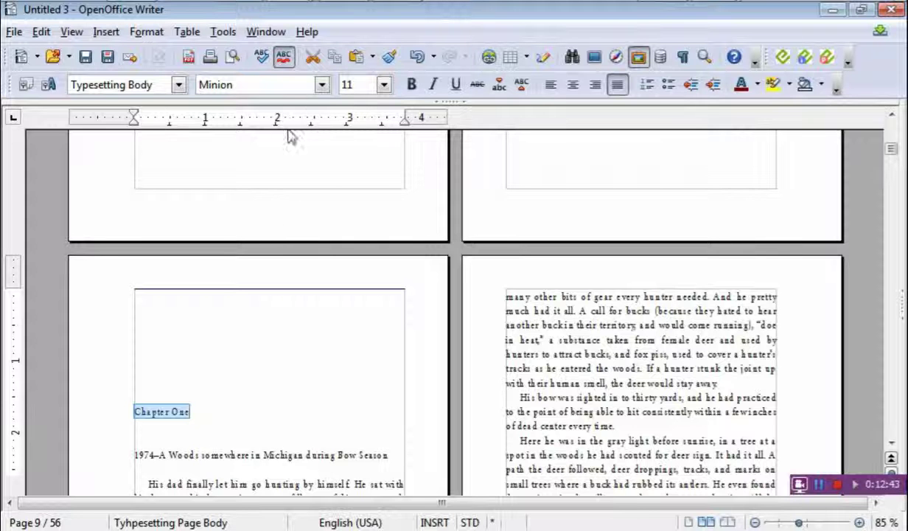
click(322, 85)
click(384, 85)
click(384, 85)
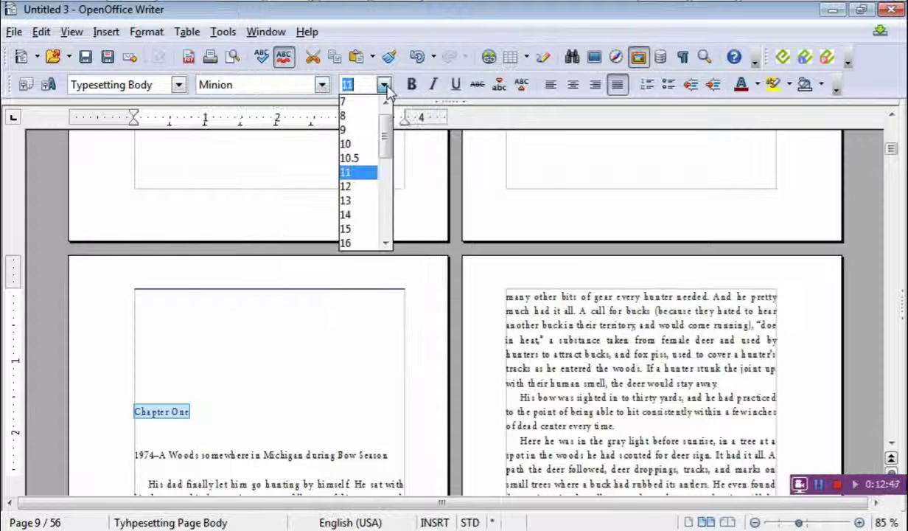
click(359, 245)
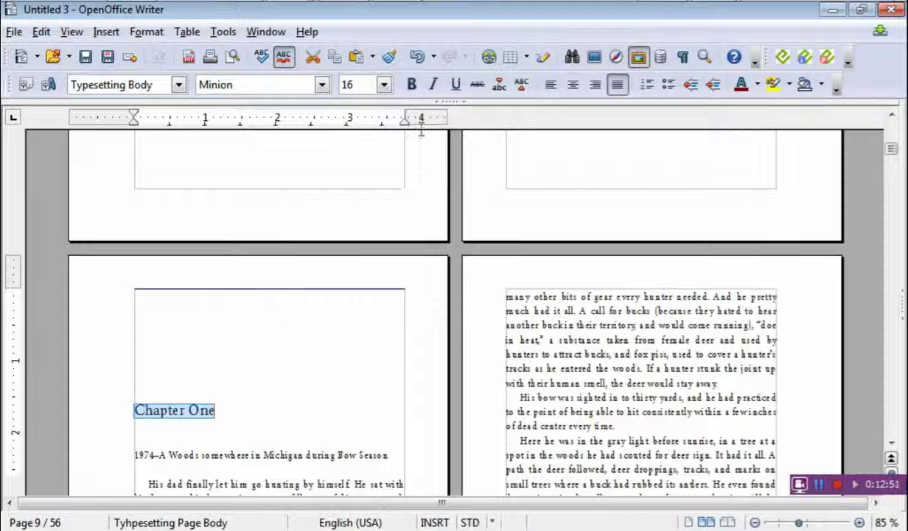
click(575, 89)
click(233, 432)
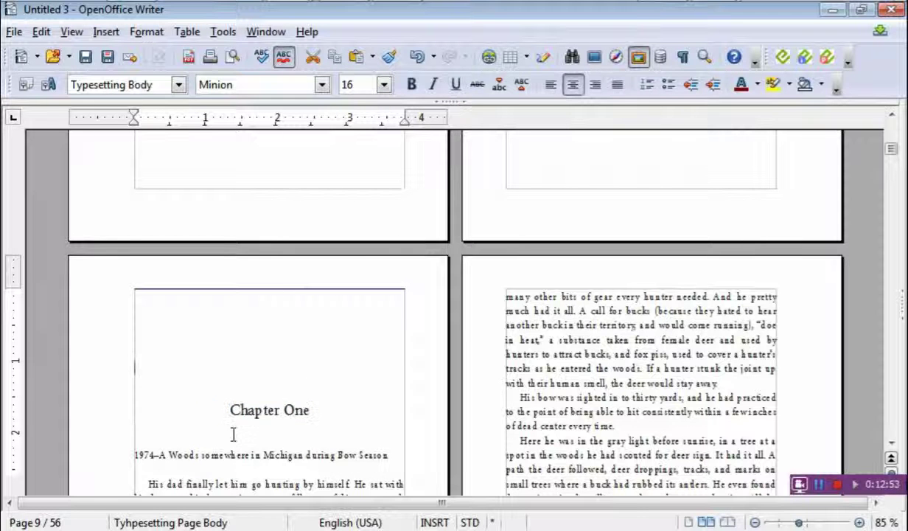
- Remove the first-line indent from the opening paragraph 'His dad finally…'
scroll(263, 410, down, 2)
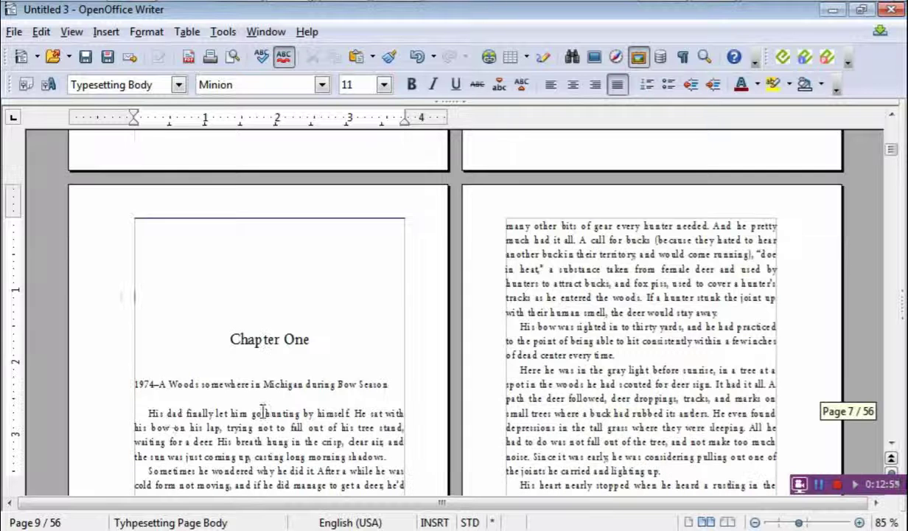
click(147, 413)
key(BackSpace)
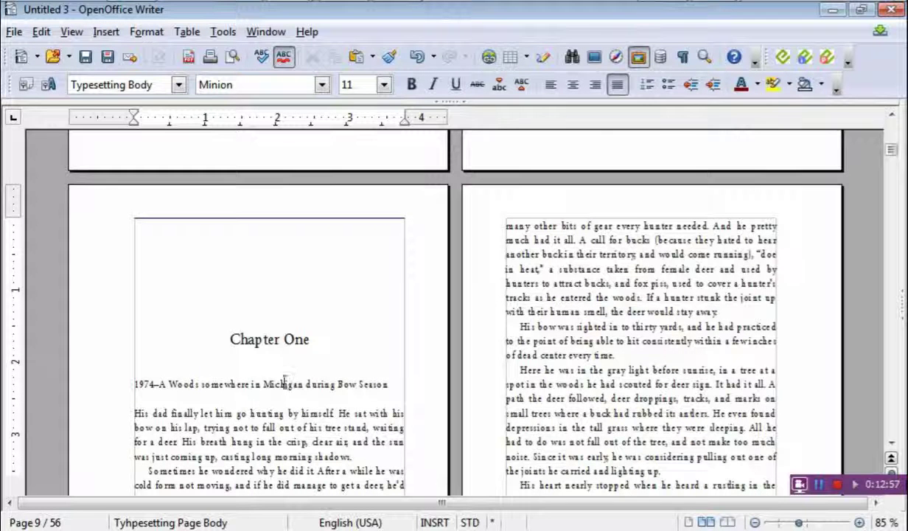
- Italicize the subtitle '1974–A Woods somewhere in Michigan during Bow Season'
scroll(147, 392, down, 1)
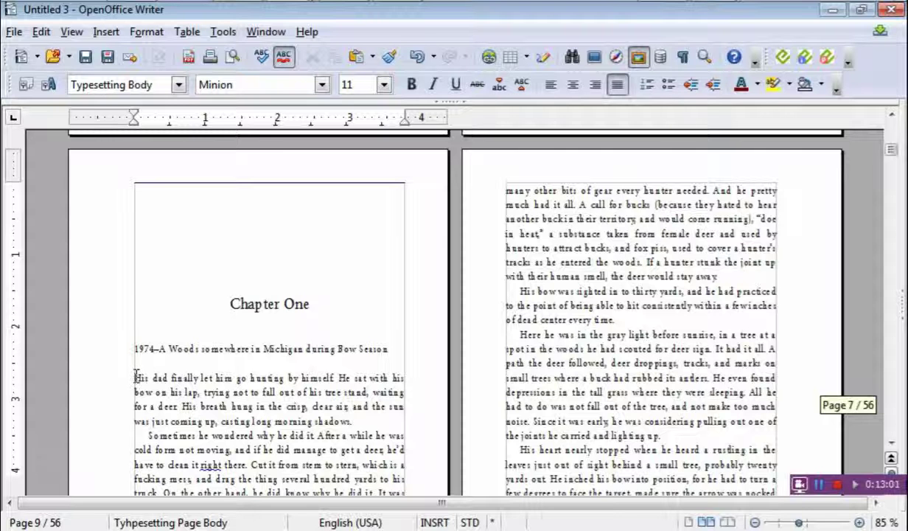
scroll(158, 361, down, 1)
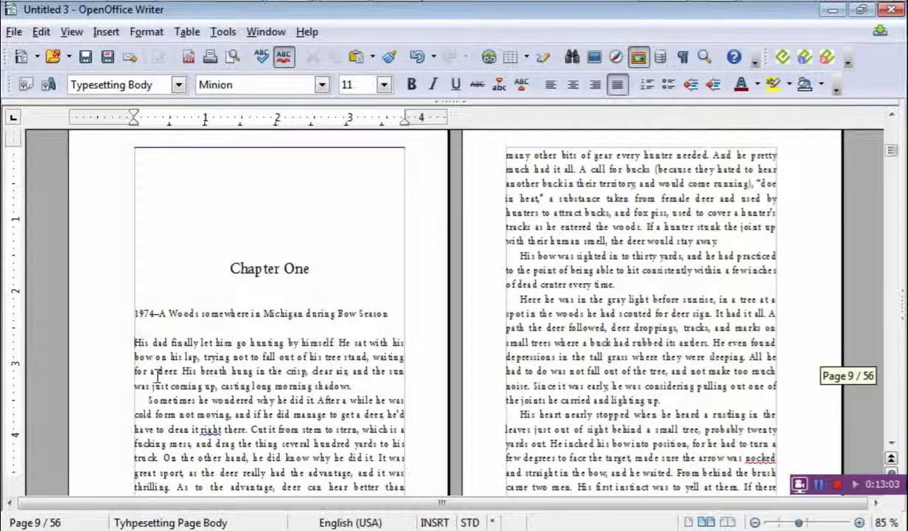
scroll(332, 353, down, 1)
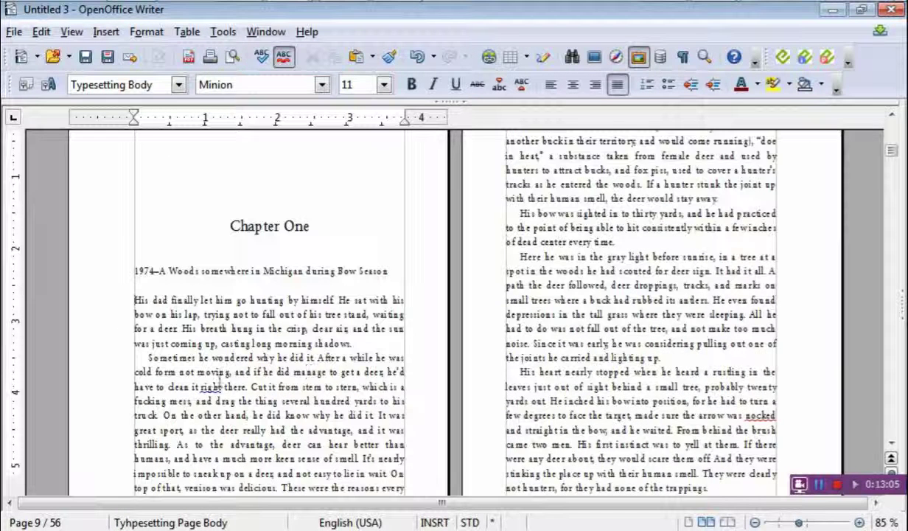
scroll(136, 335, up, 1)
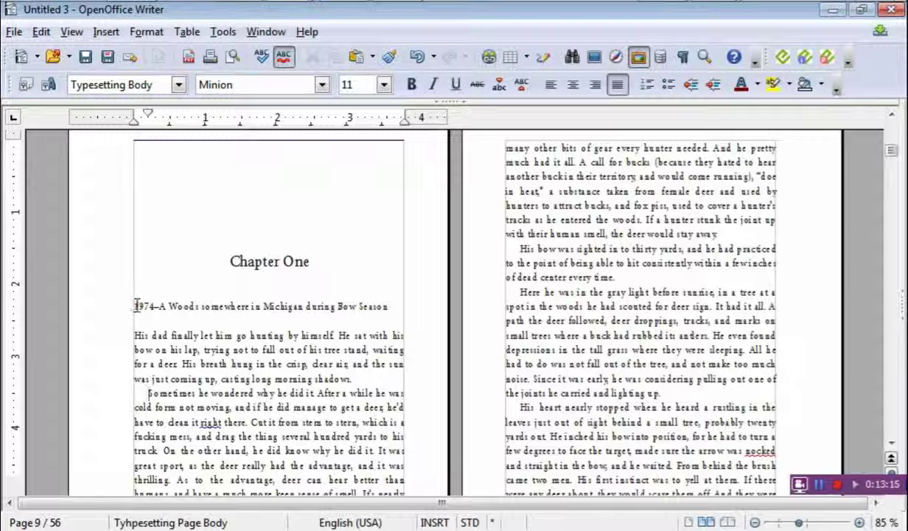
drag(134, 305, 391, 308)
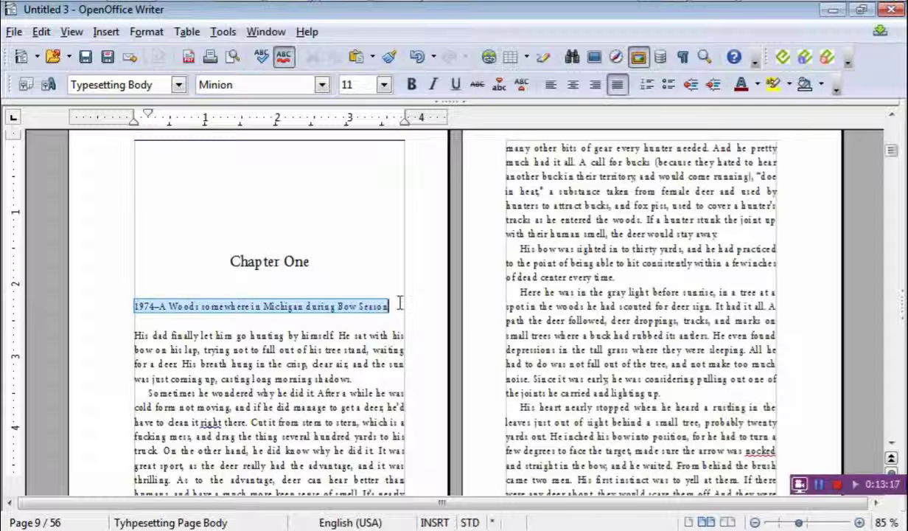
click(434, 84)
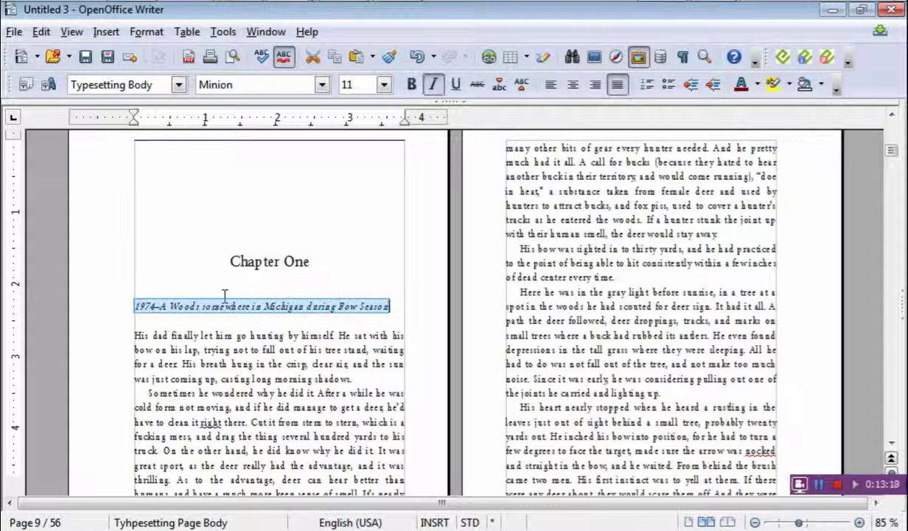
click(211, 378)
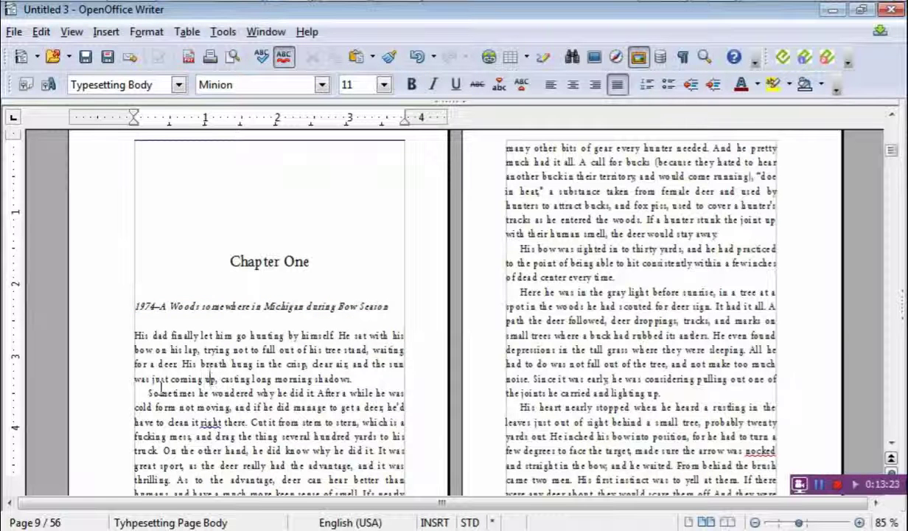
scroll(161, 388, down, 3)
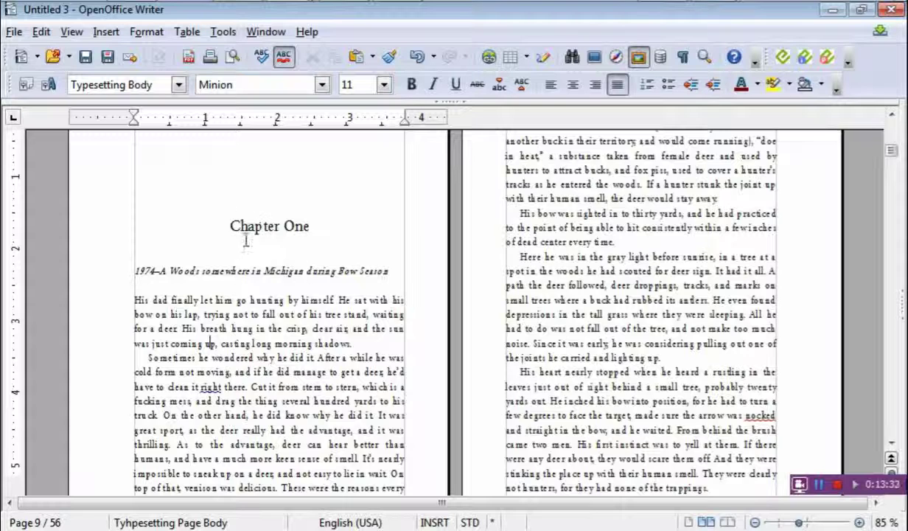
- Add 'Chapter Two' on its own line above 'Forty Years Later', with a blank line between
scroll(247, 262, down, 1)
scroll(255, 274, down, 3)
scroll(256, 274, down, 4)
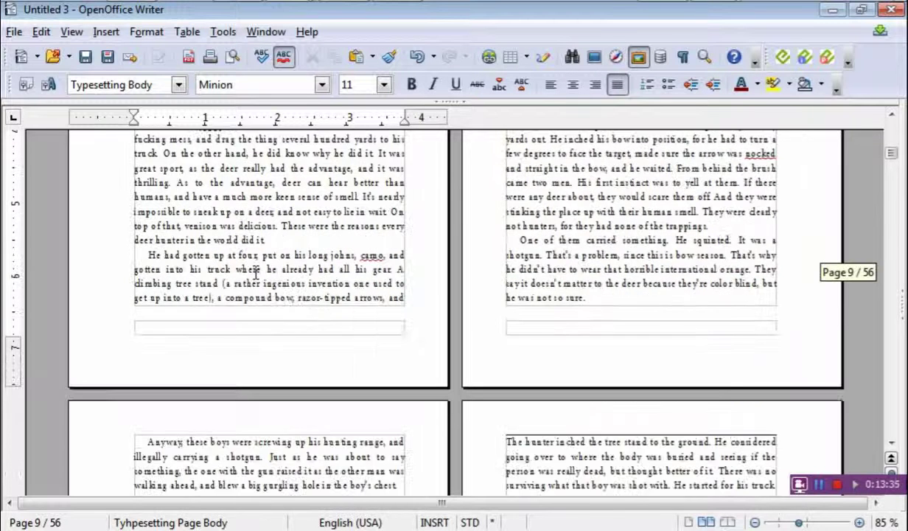
scroll(256, 273, down, 7)
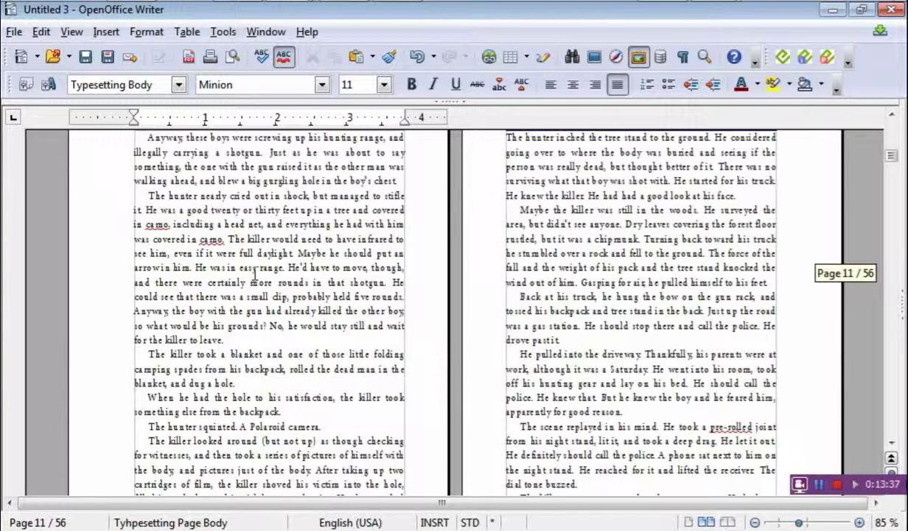
scroll(254, 275, down, 4)
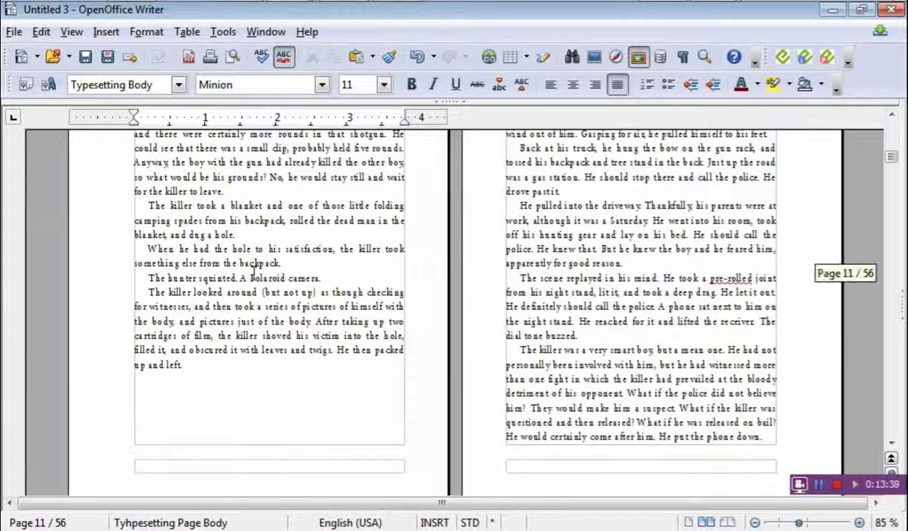
scroll(255, 272, down, 5)
scroll(208, 263, up, 4)
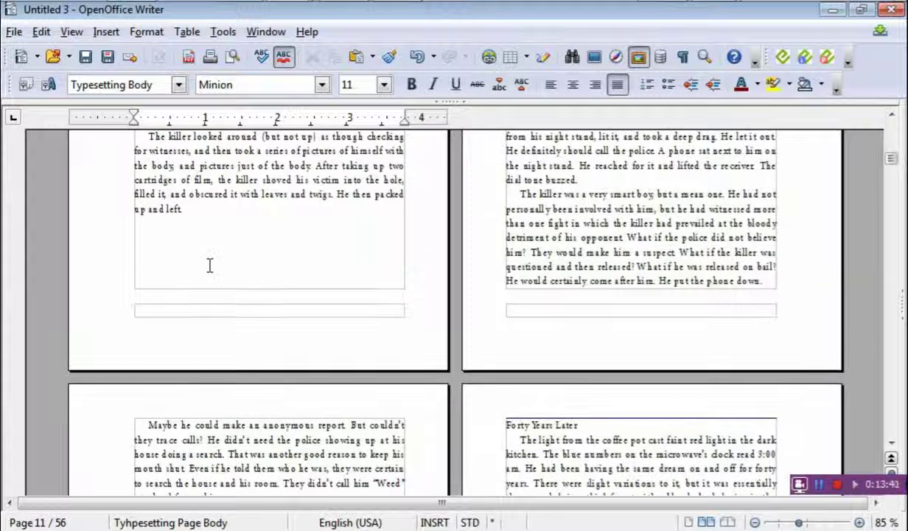
scroll(209, 265, down, 3)
scroll(209, 267, down, 3)
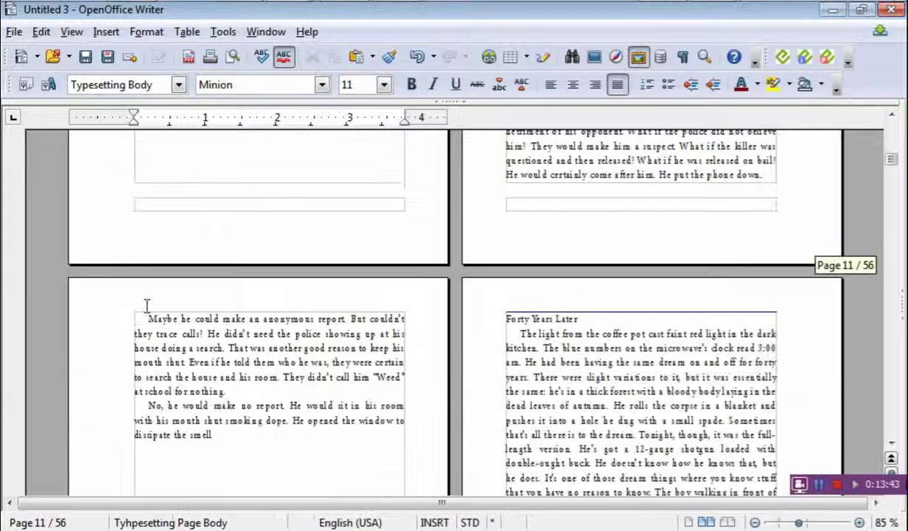
scroll(225, 331, down, 2)
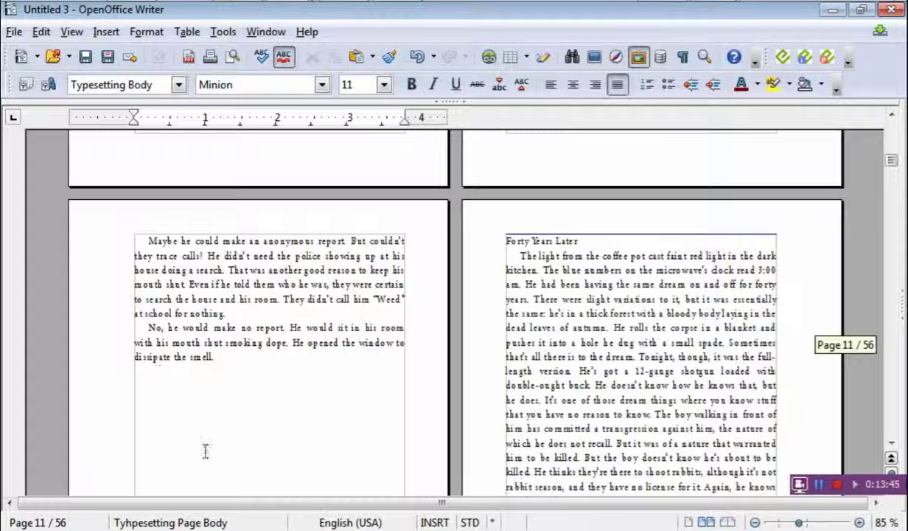
click(508, 243)
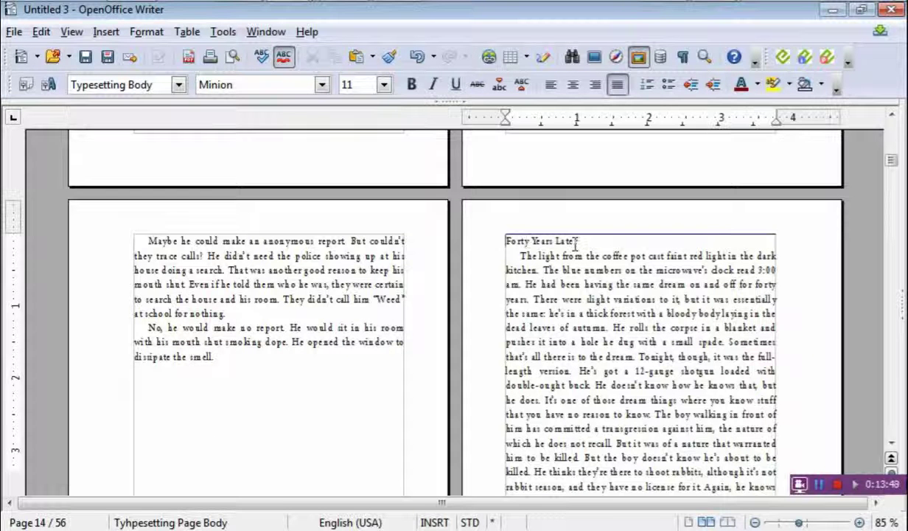
text(Chapter)
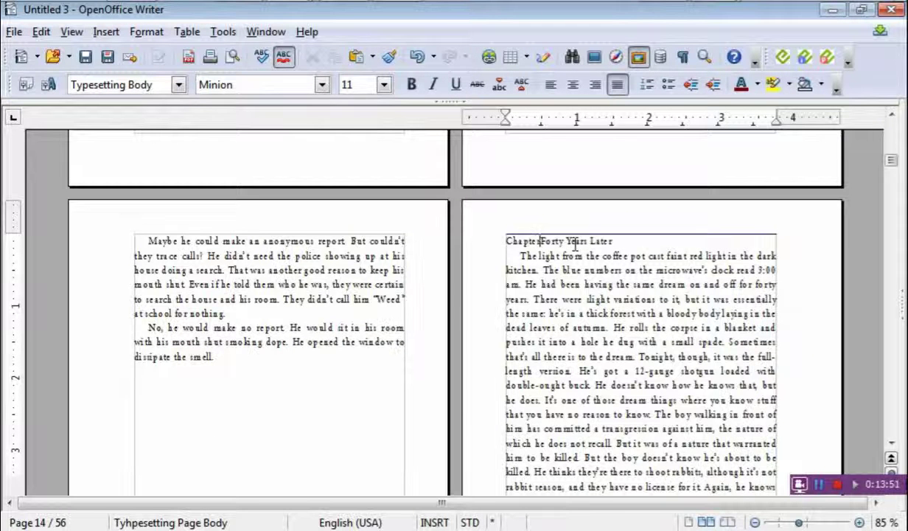
text( Two)
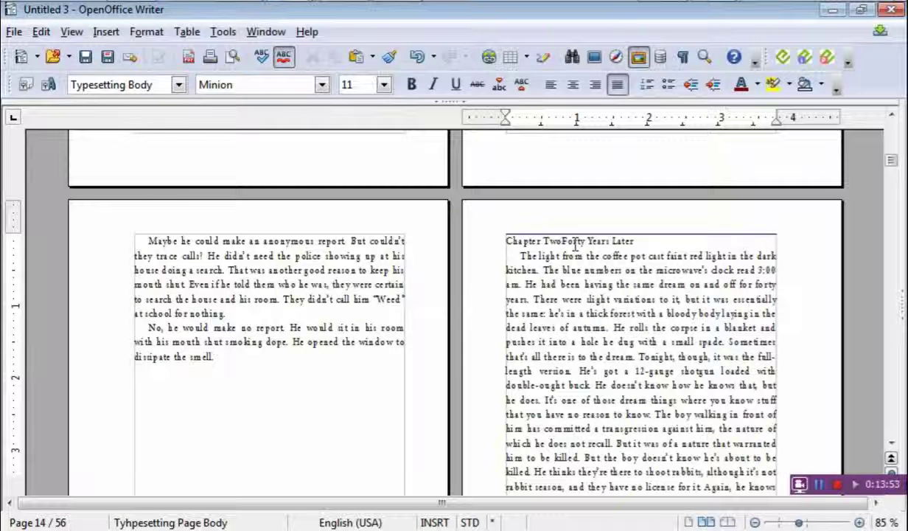
key(Return)
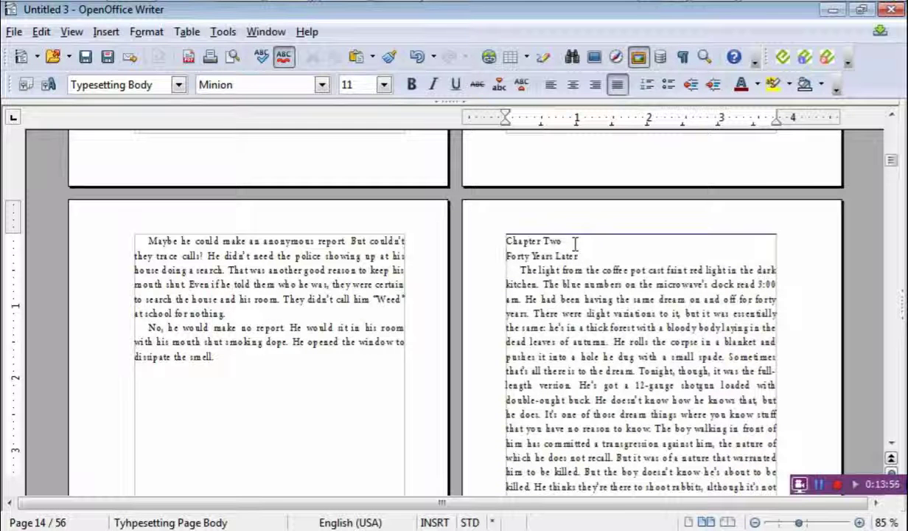
key(Return)
key(Return)
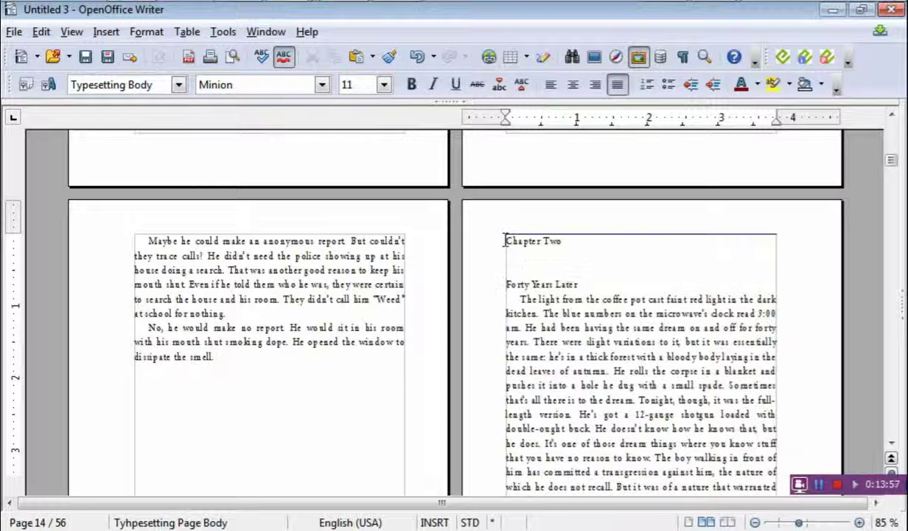
- Add two blank lines above Chapter Two to lower it on the page
click(507, 241)
key(Return)
key(Return)
key(Return)
key(Return)
key(Return)
key(Return)
key(Return)
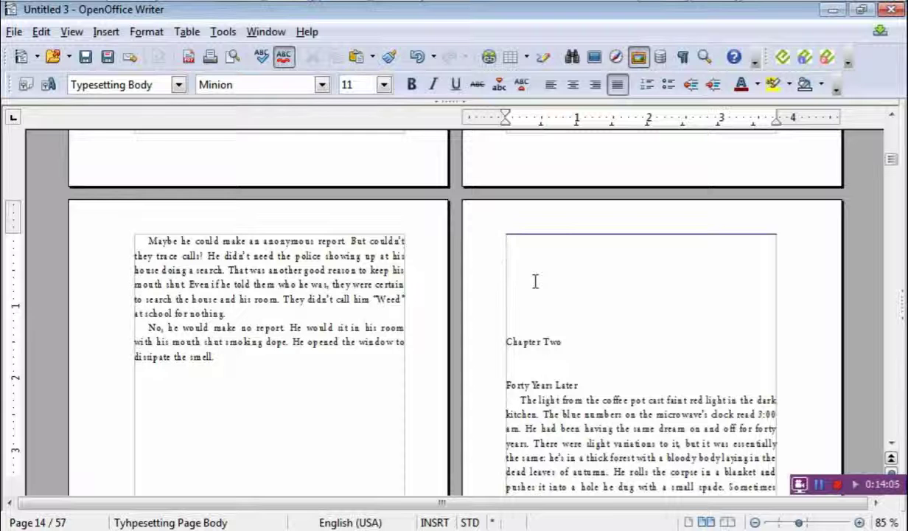
key(Return)
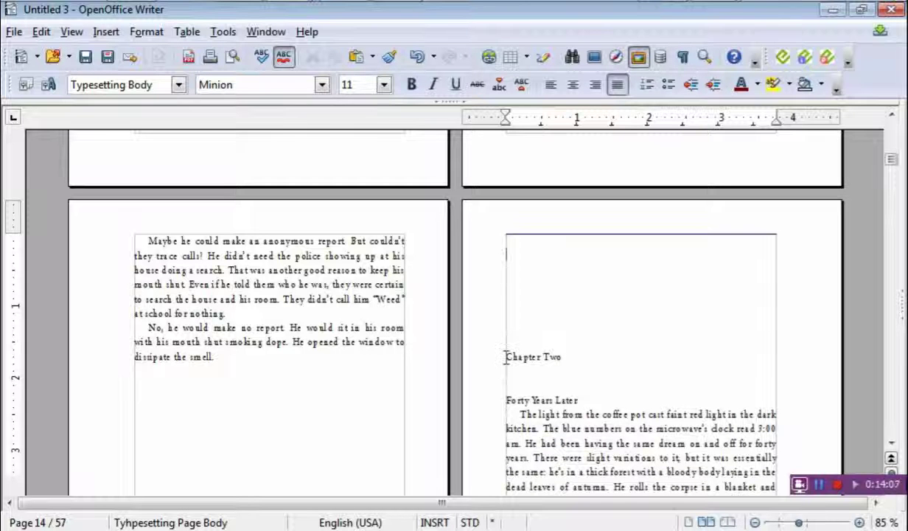
- Center the 'Chapter Two' heading and set it to 16 pt
drag(505, 357, 569, 357)
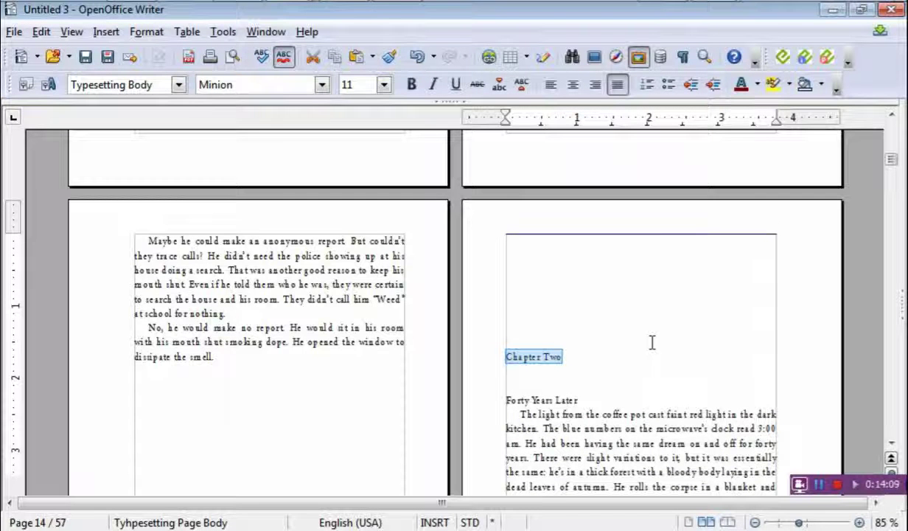
click(574, 86)
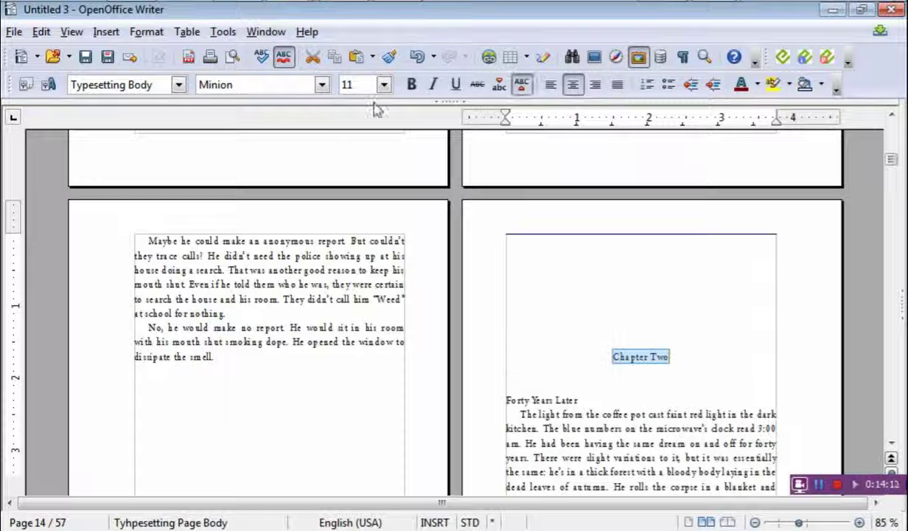
click(384, 85)
click(366, 244)
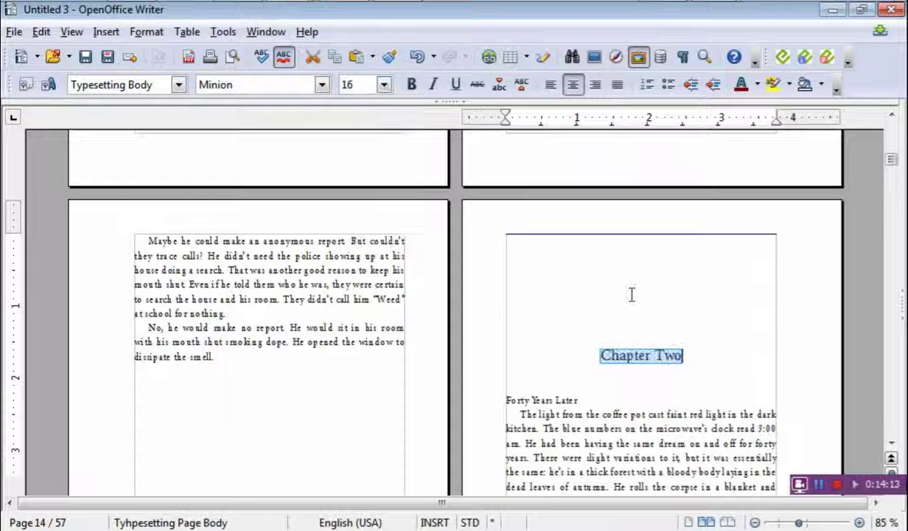
click(542, 389)
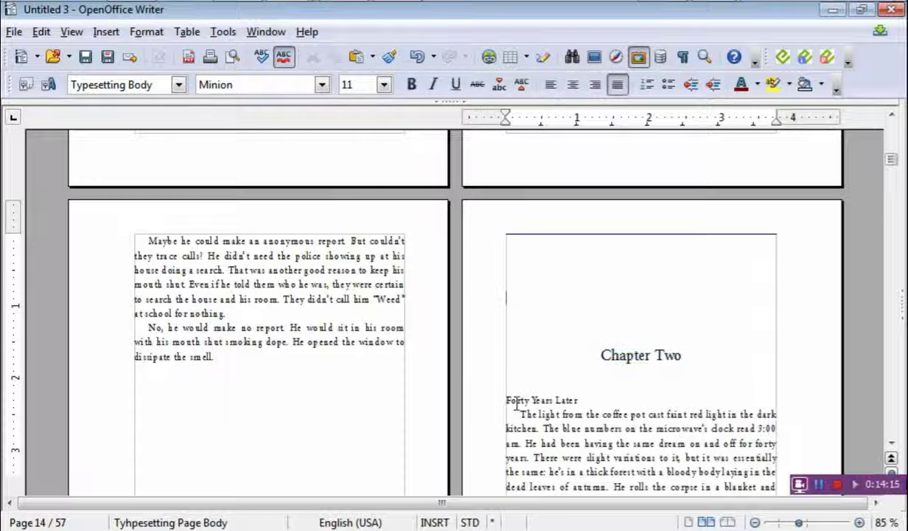
- Italicize the 'Forty Years Later' subtitle and add a blank line below it
drag(506, 398, 586, 396)
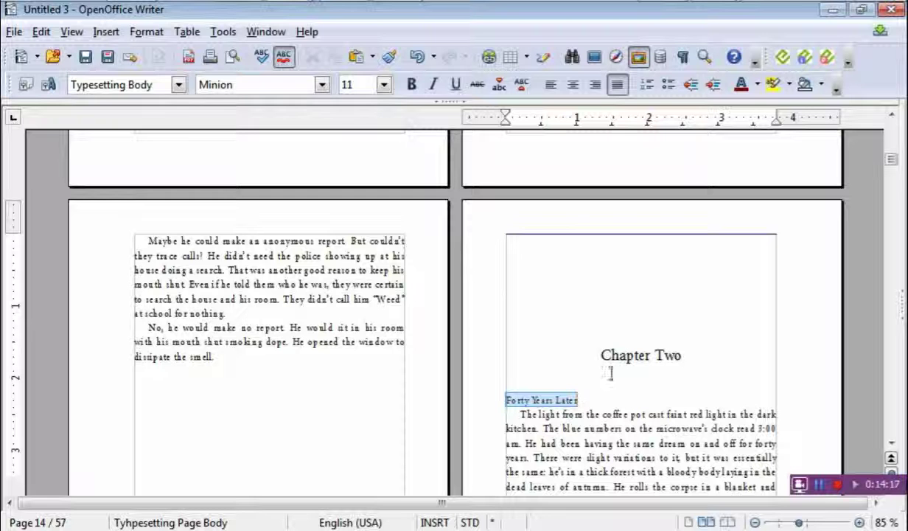
click(433, 85)
click(581, 399)
key(Return)
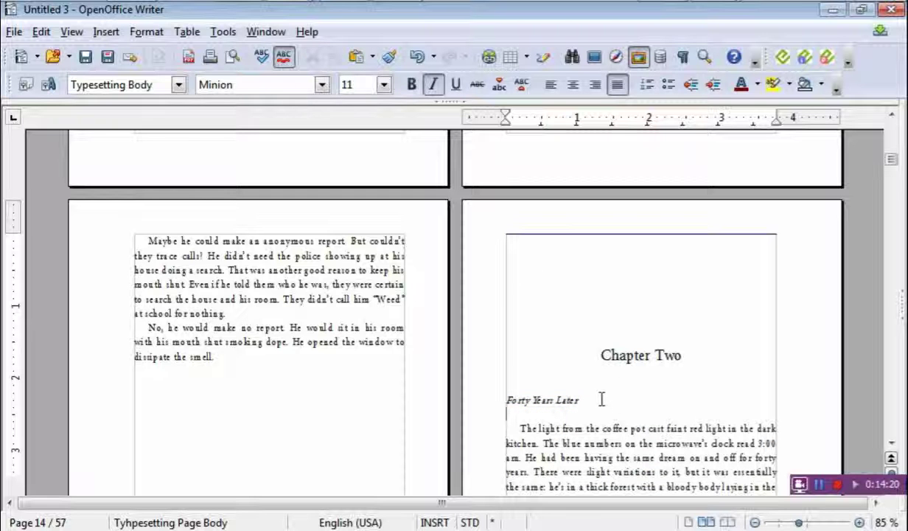
- Remove the first-line indent from the chapter's opening paragraph
click(520, 429)
key(BackSpace)
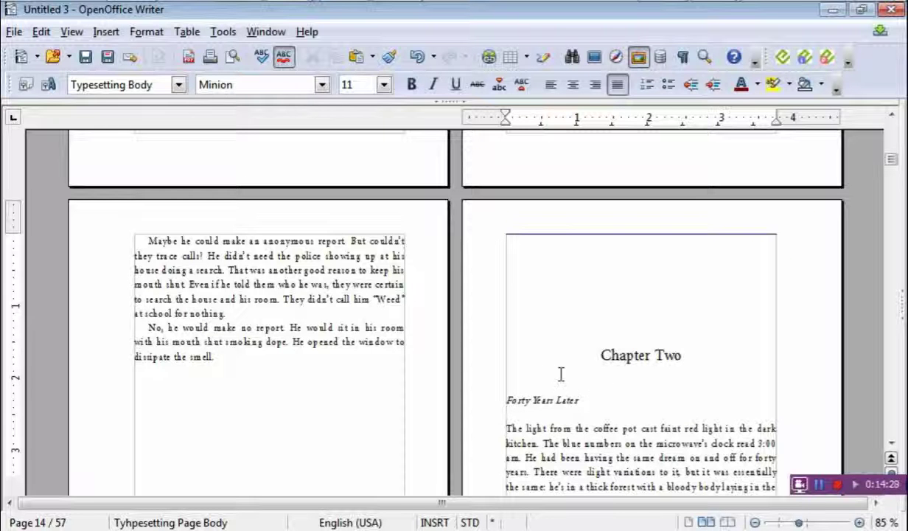
scroll(549, 382, down, 4)
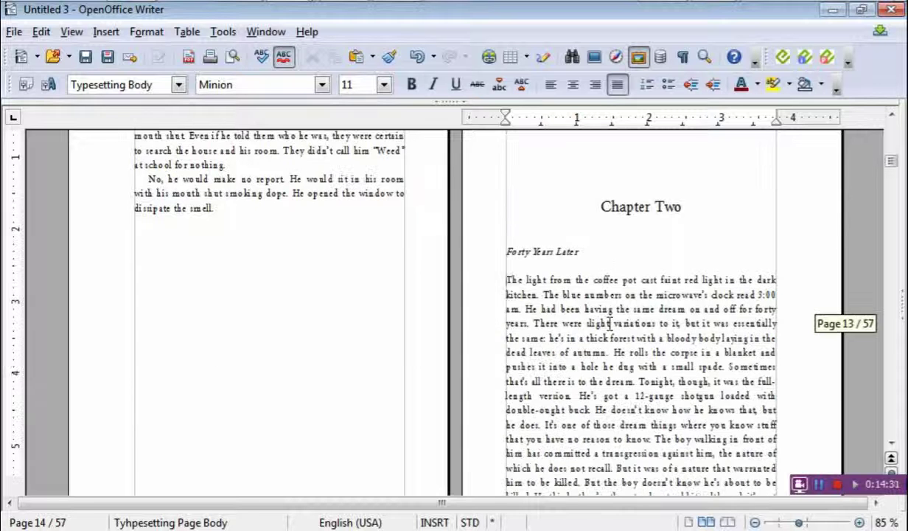
scroll(594, 338, up, 3)
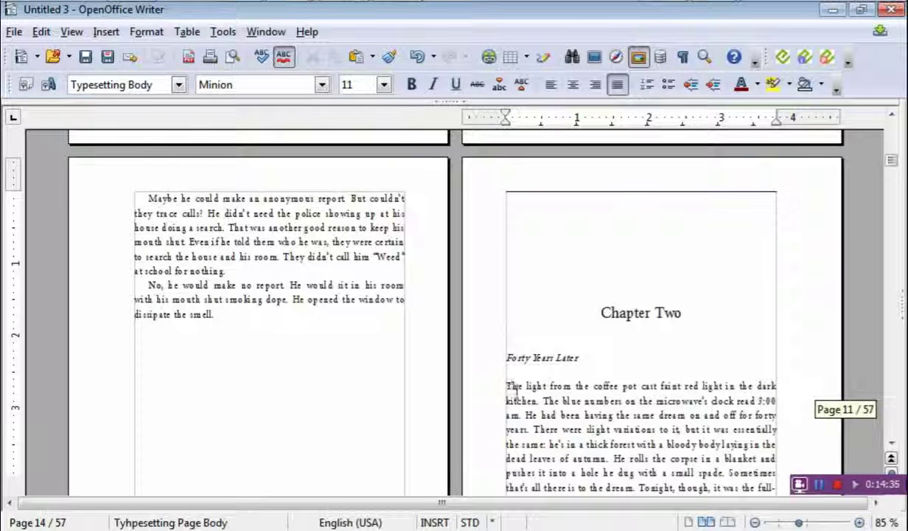
scroll(513, 411, up, 1)
scroll(514, 410, up, 10)
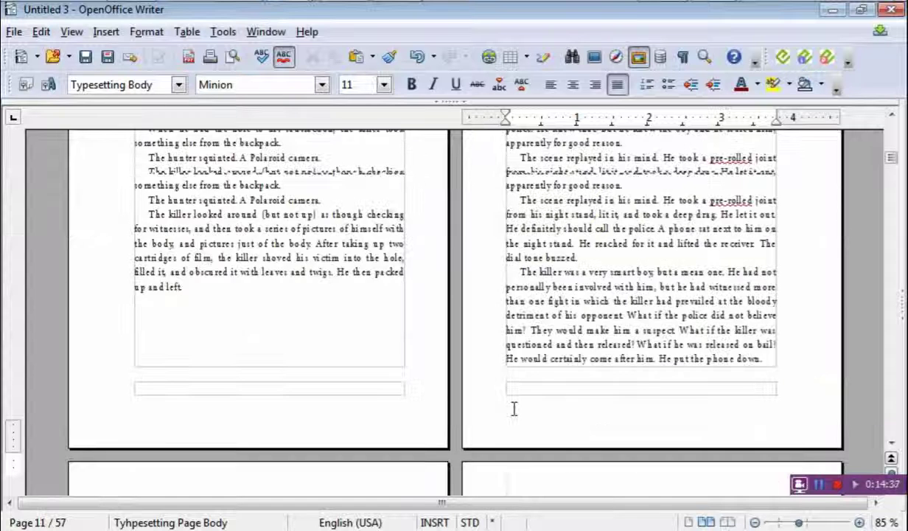